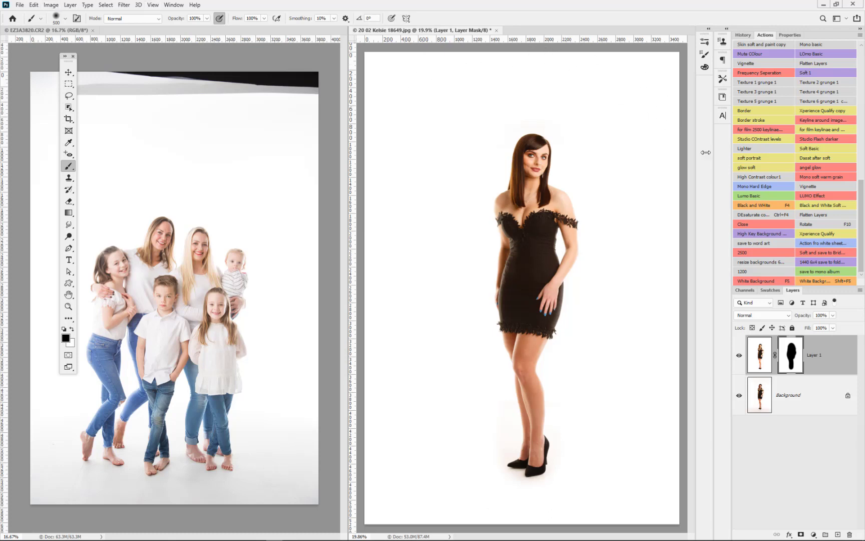
Delete Layer 1 from the full-length portrait and run the red White Background action on it
drag(819, 364, 849, 536)
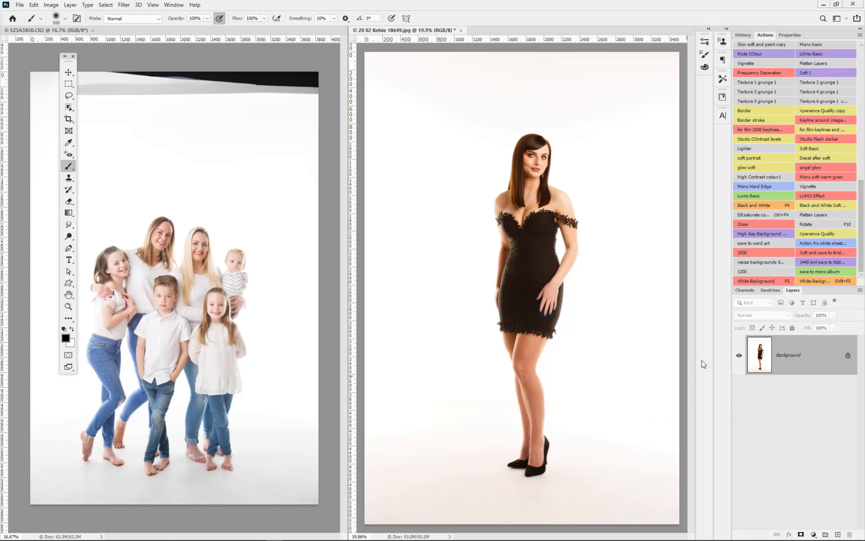
click(767, 280)
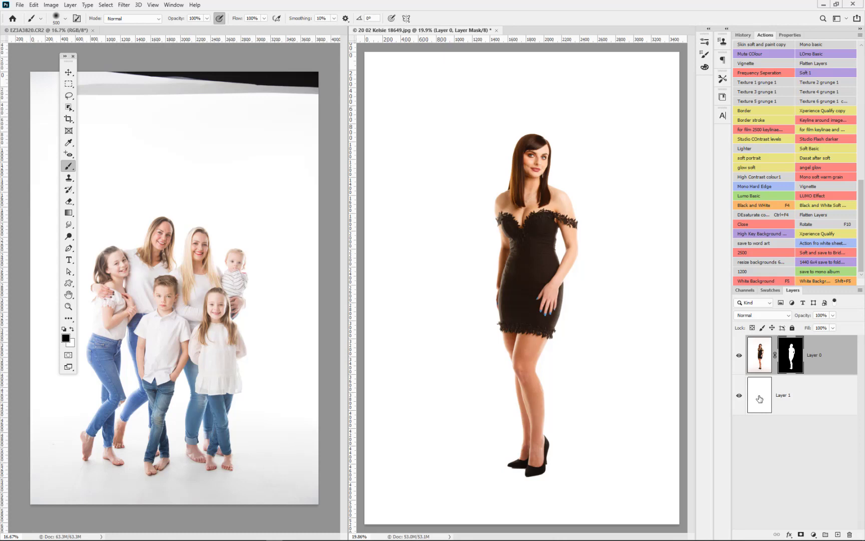
Paint black on Layer 0's mask over the hand and dress edge with the 500 px brush, and undo the stroke
scroll(535, 469, up, 5)
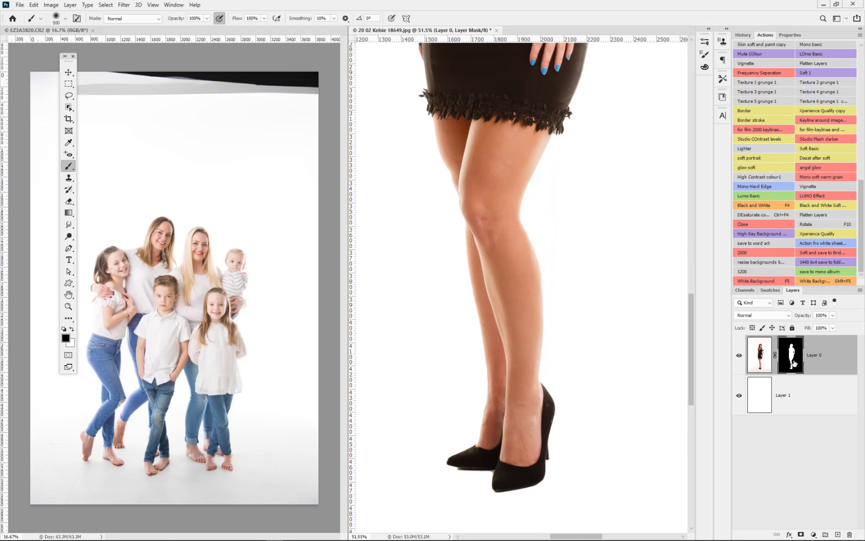
drag(526, 212, 579, 392)
scroll(483, 231, up, 5)
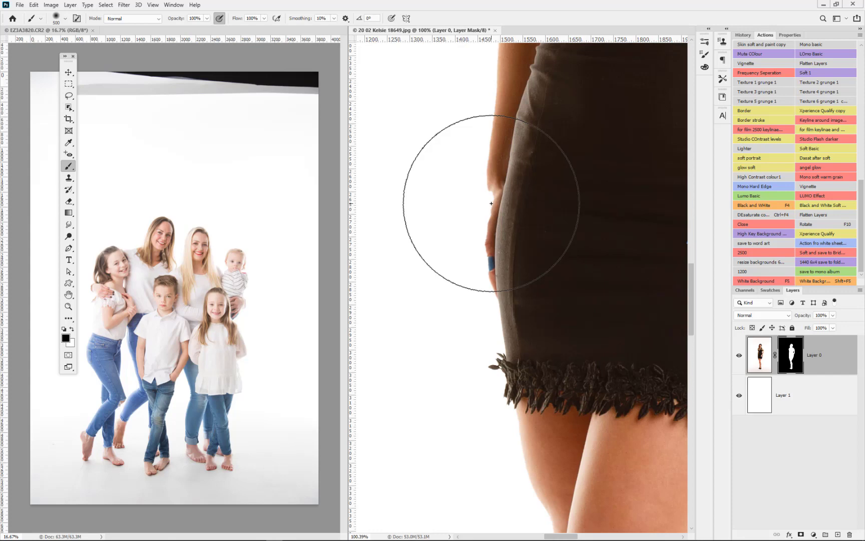
key(x)
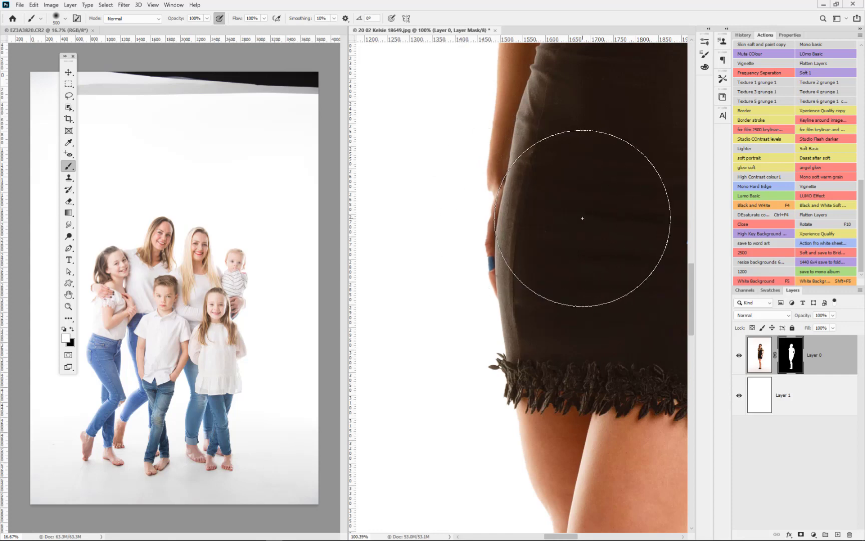
key(x)
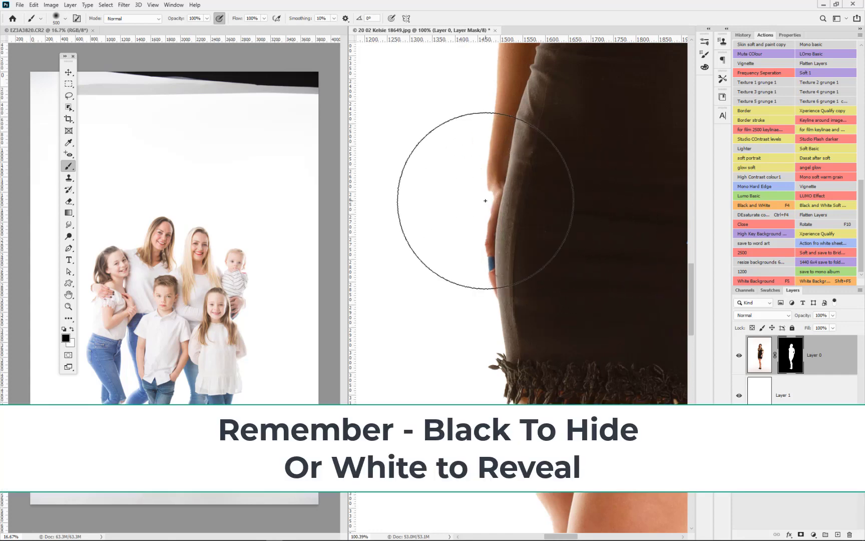
drag(484, 199, 497, 224)
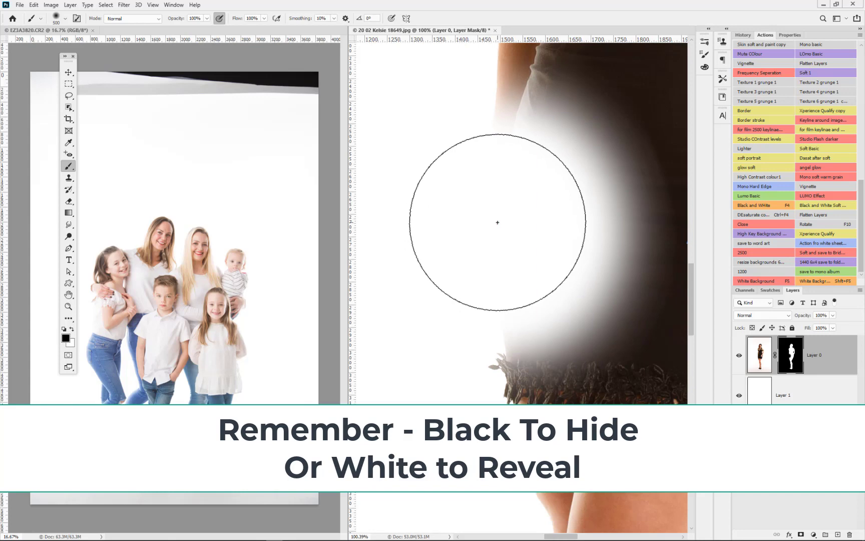
key(ctrl+z)
Paint white on Layer 0's mask around the model's outline to reveal the soft edges of the original photo
key(x)
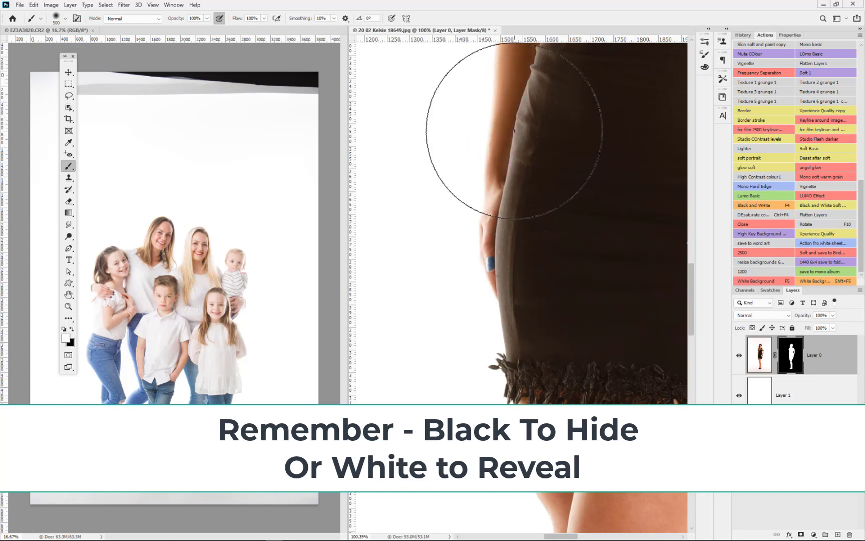
scroll(553, 180, down, 6)
scroll(549, 183, down, 2)
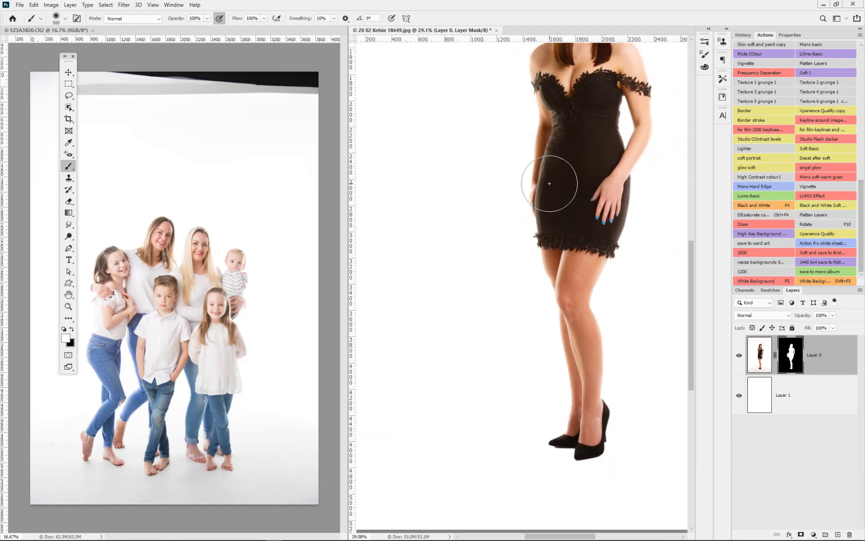
drag(556, 153, 497, 247)
scroll(497, 246, up, 7)
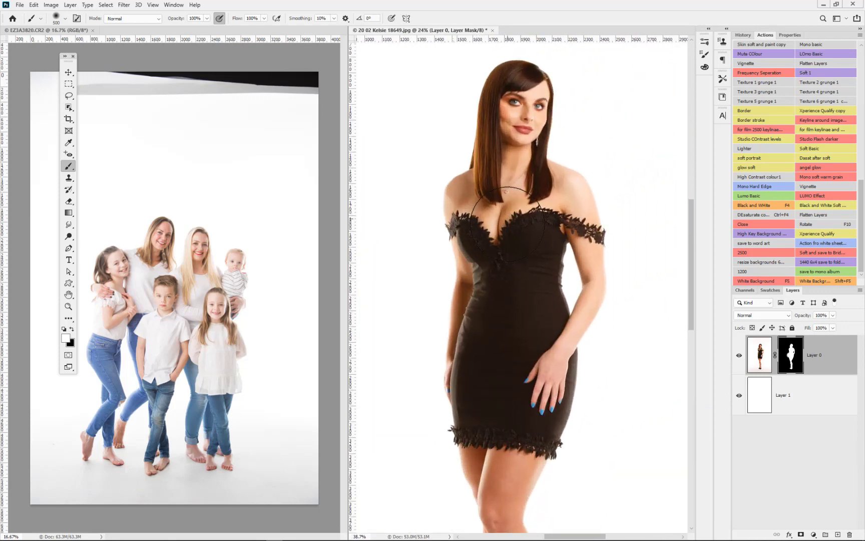
mouse_move(395, 227)
mouse_down()
mouse_move(421, 285)
mouse_move(448, 154)
mouse_move(603, 166)
mouse_move(688, 235)
mouse_move(618, 270)
mouse_move(525, 150)
mouse_move(577, 324)
mouse_up()
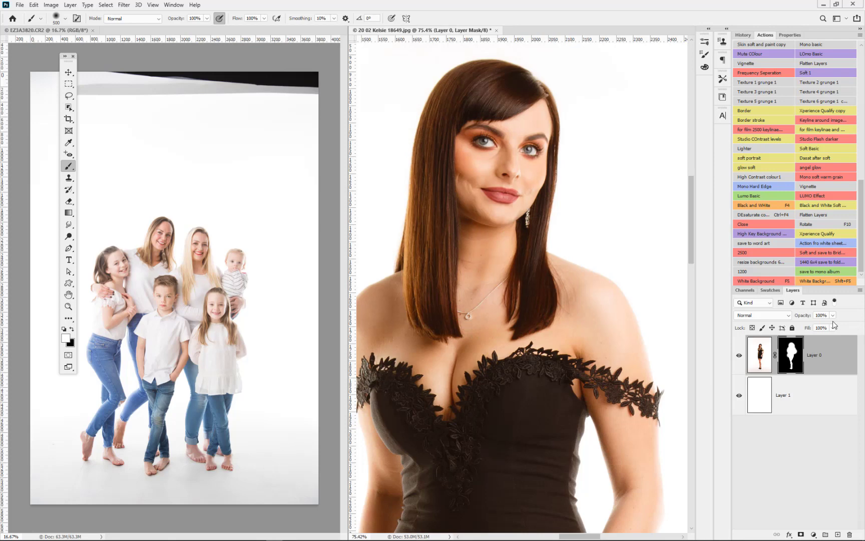
Try deleting the masked Layer 0, undo the deletion, and revert the portrait to its saved state
drag(829, 350, 848, 534)
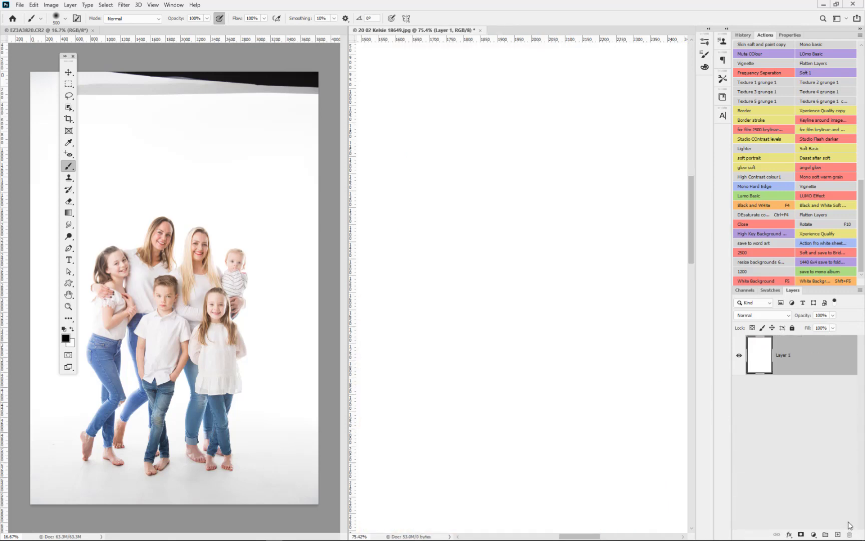
key(ctrl+z)
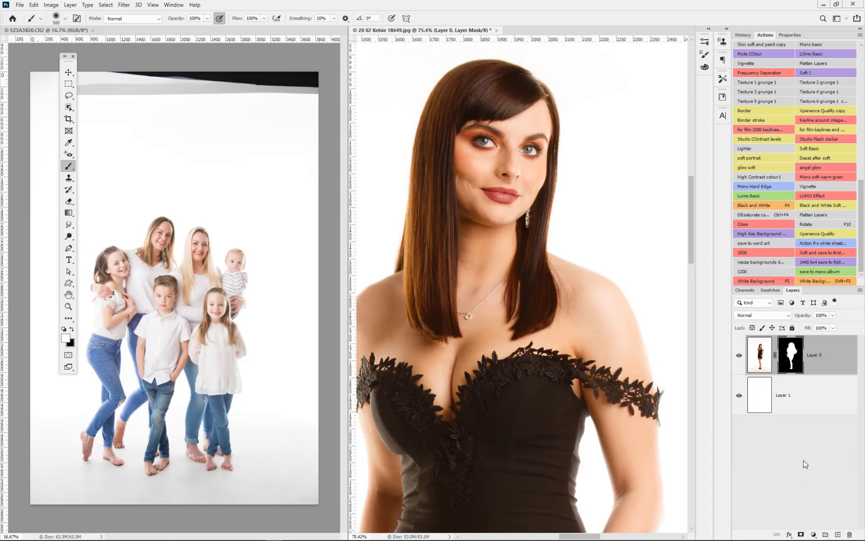
key(F12)
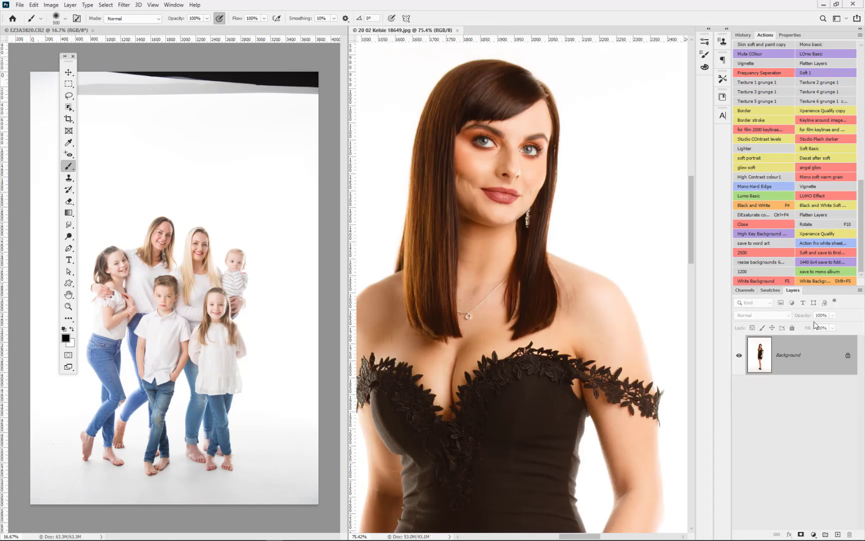
scroll(576, 269, down, 3)
scroll(577, 270, down, 5)
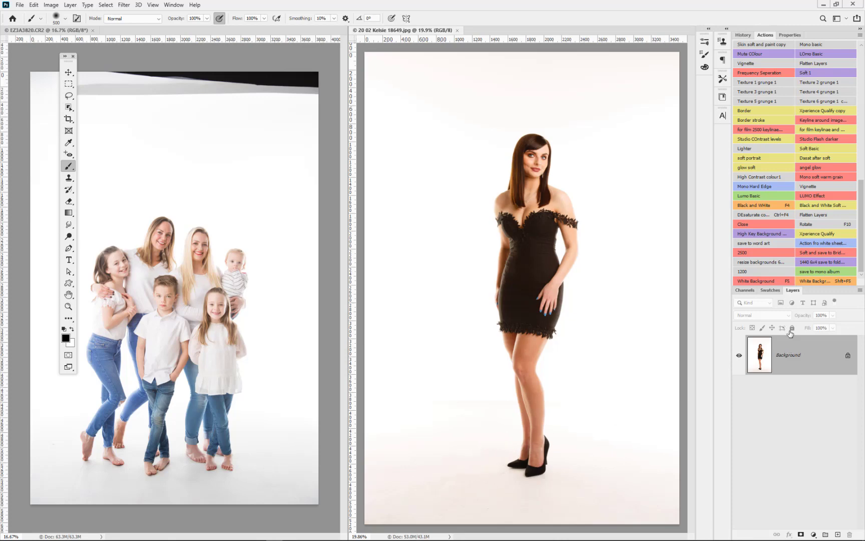
Run the orange White Background action, mask the model in black on Layer 1 with 500 and 250 px brushes, and revert the portrait
click(813, 281)
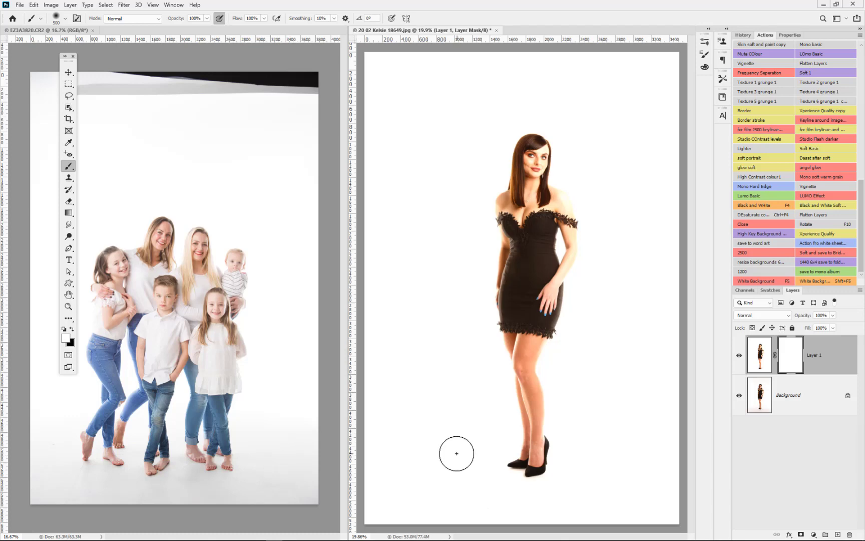
key(x)
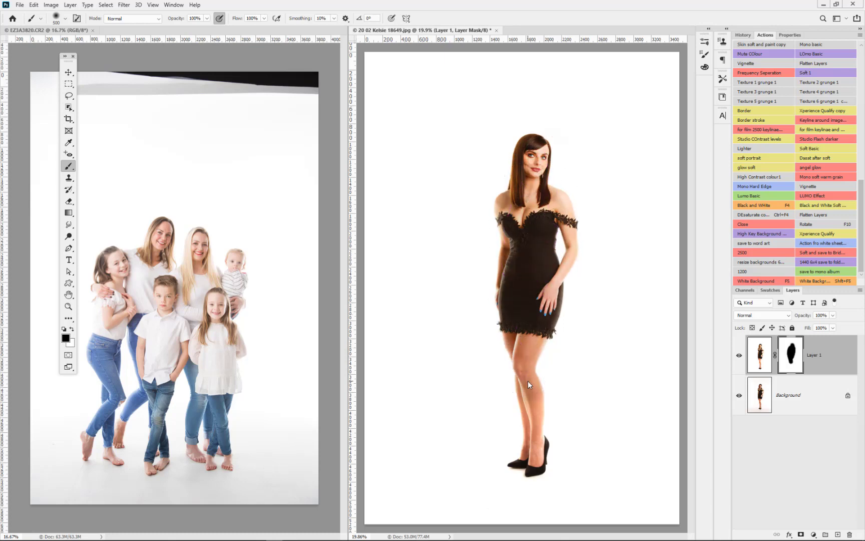
key(bracketleft)
key(bracketleft)
key(bracketleft)
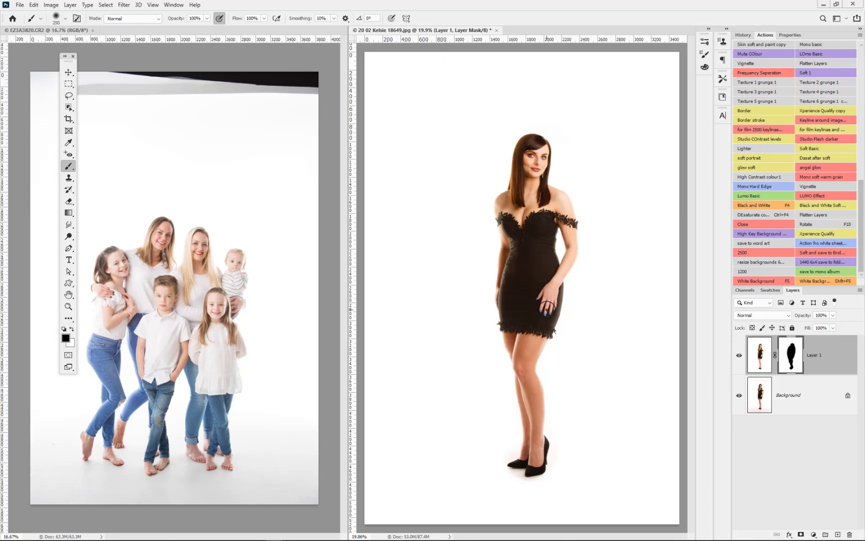
key(Delete)
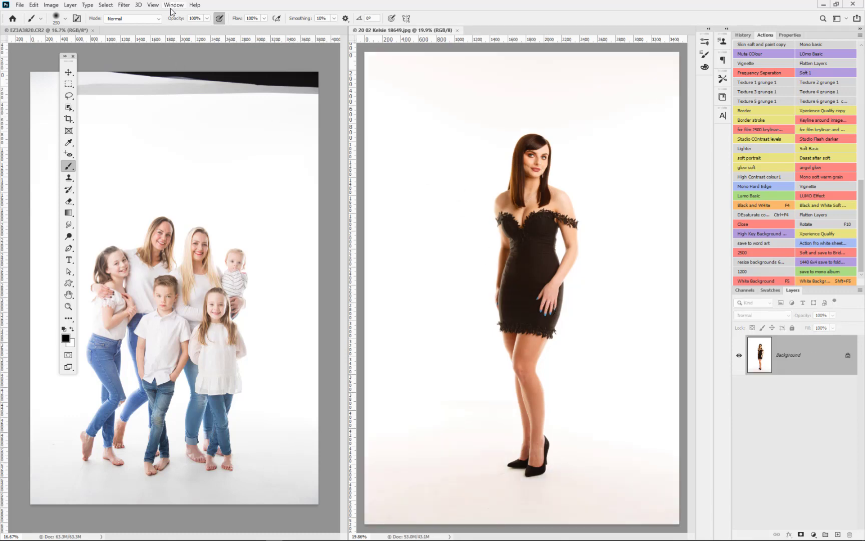
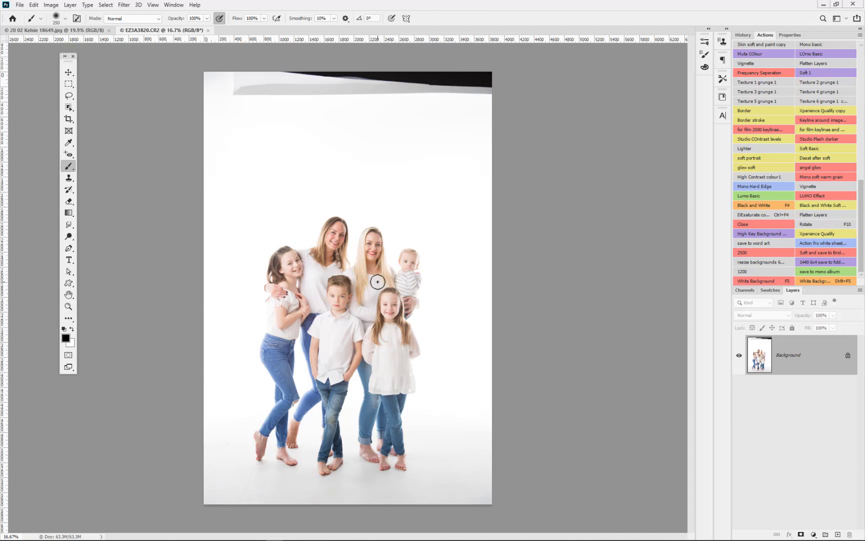
Crop the upper edge of the family photo EZ3A3820.CR2 to remove the dark strip above the white backdrop
key(c)
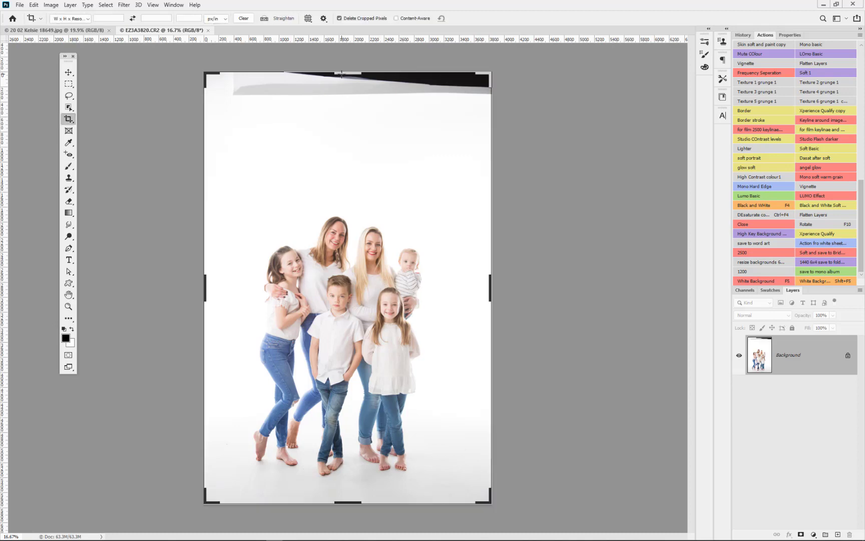
drag(342, 72, 340, 91)
key(Return)
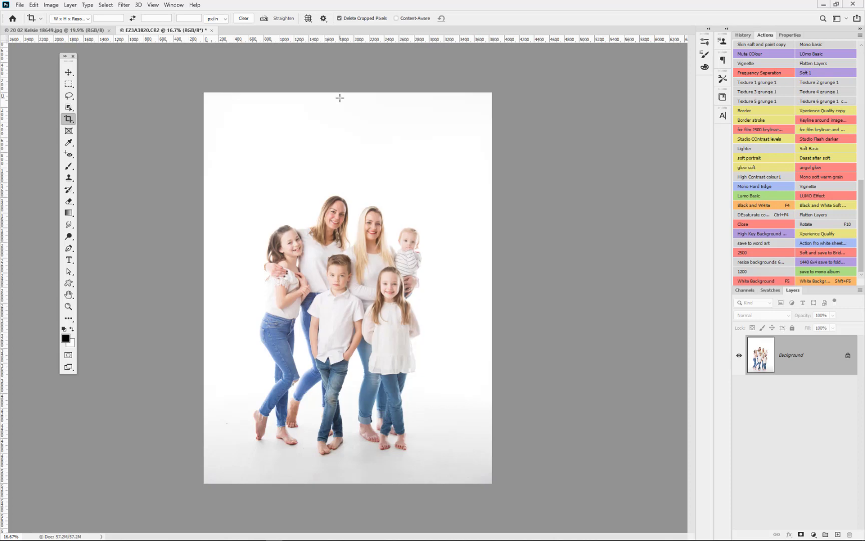
Apply a Levels adjustment to the family photo with the RGB black input level set to 41
key(ctrl+l)
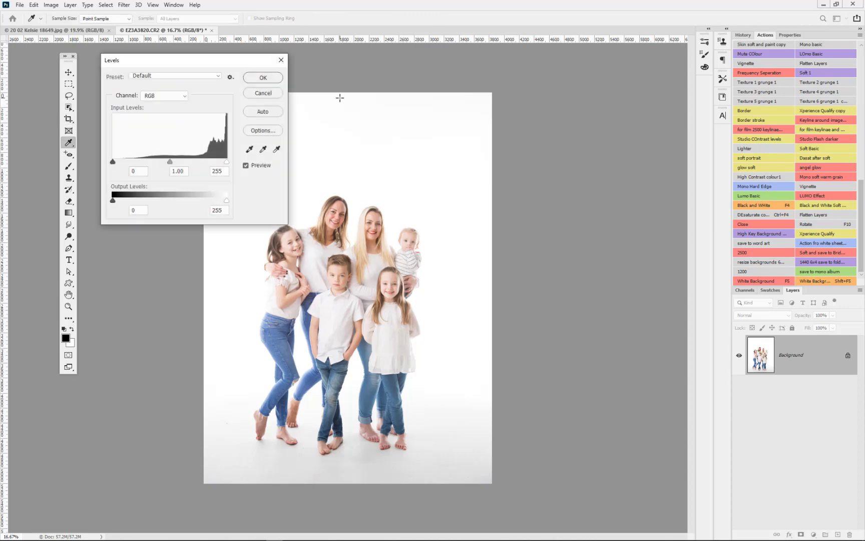
drag(113, 162, 133, 163)
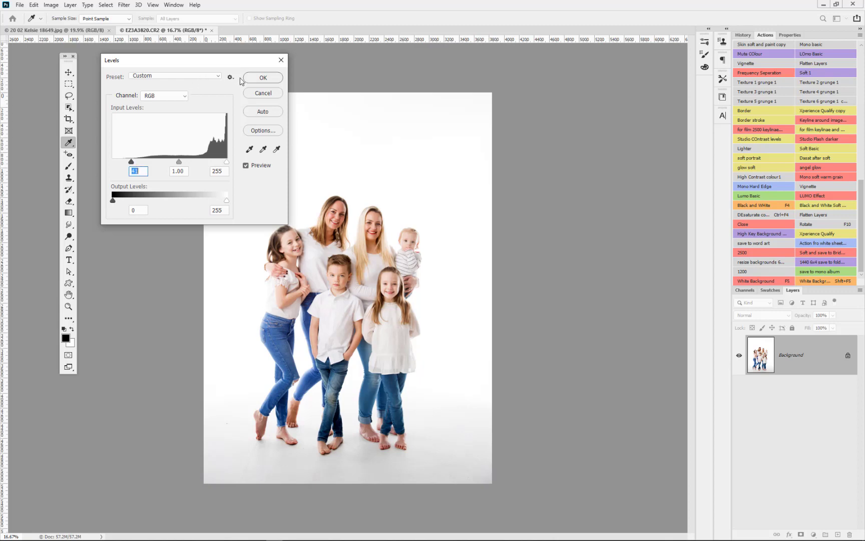
click(261, 79)
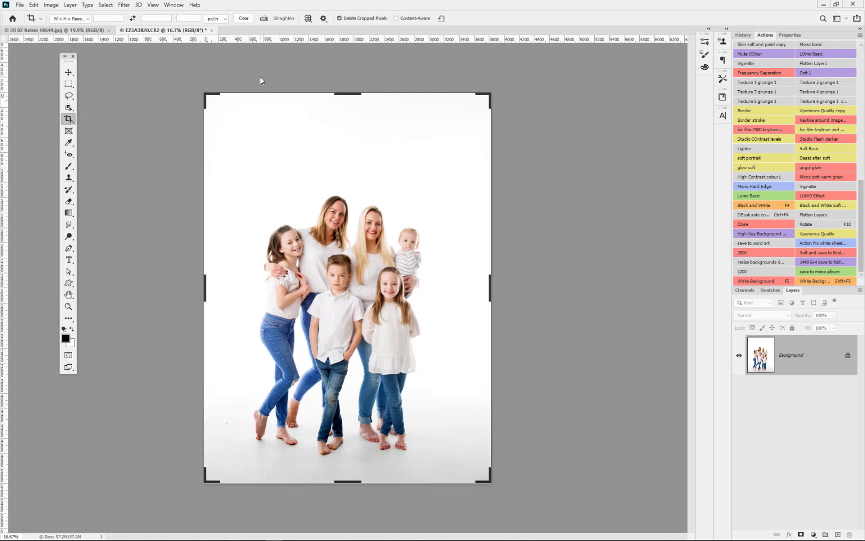
Fit the family photo to the window and run the orange White Background action on it
click(69, 73)
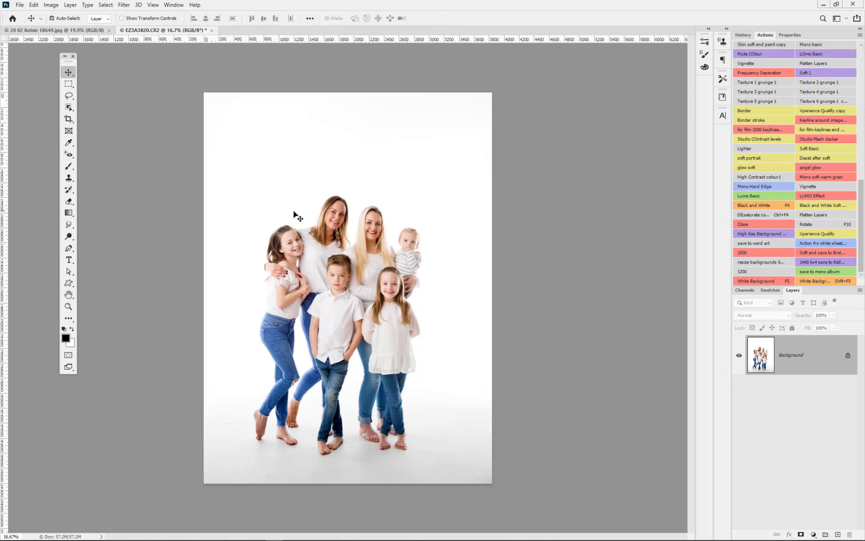
key(ctrl+0)
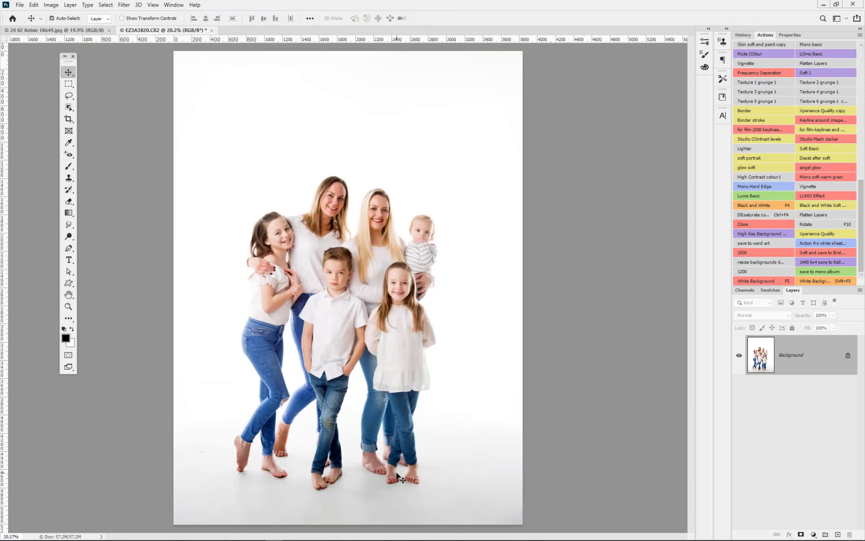
click(809, 282)
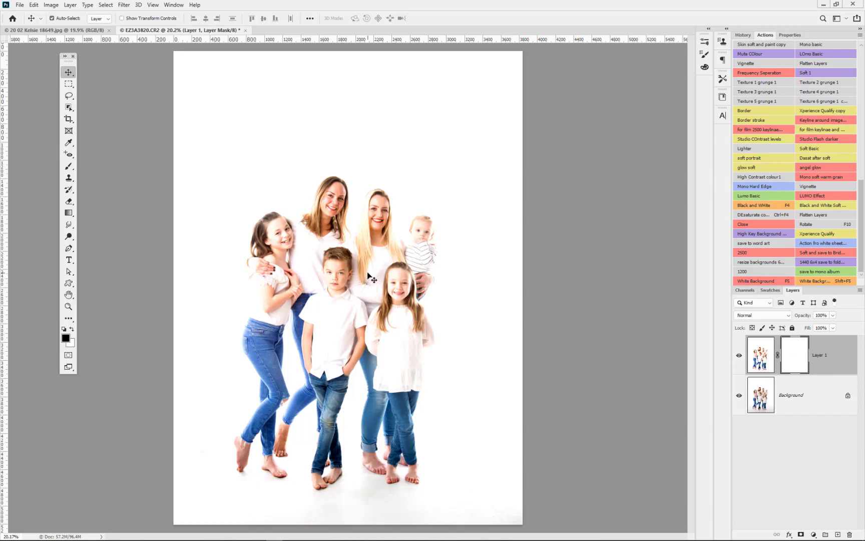
Paint black over the whole family group on Layer 1's mask, varying the soft brush between 1000 and 300 px
key(b)
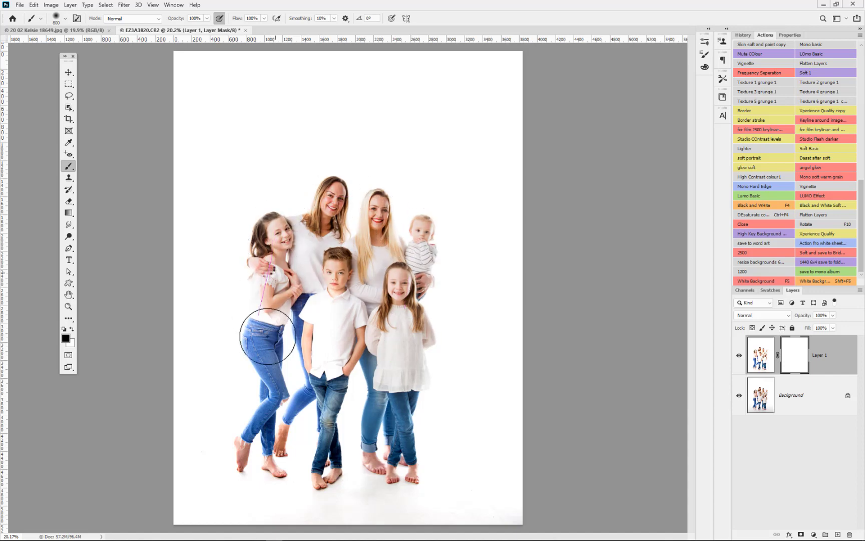
drag(405, 363, 395, 241)
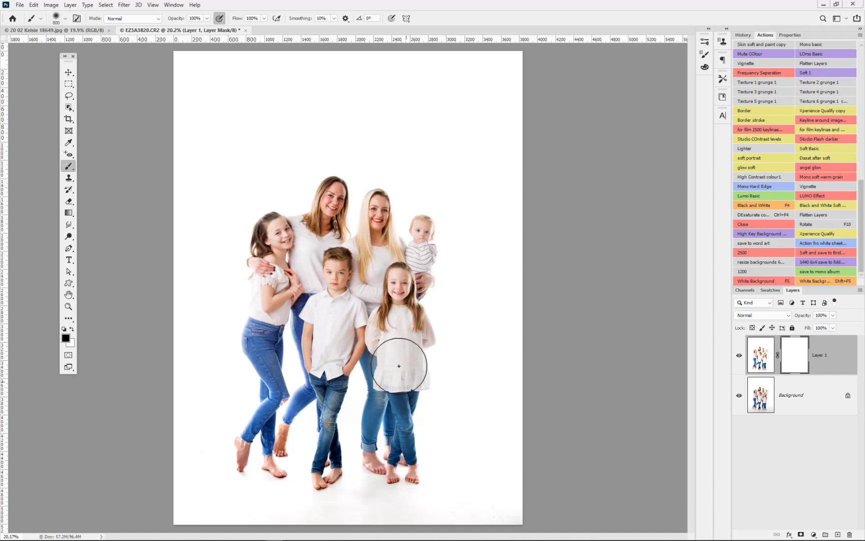
key(bracketright)
key(bracketright)
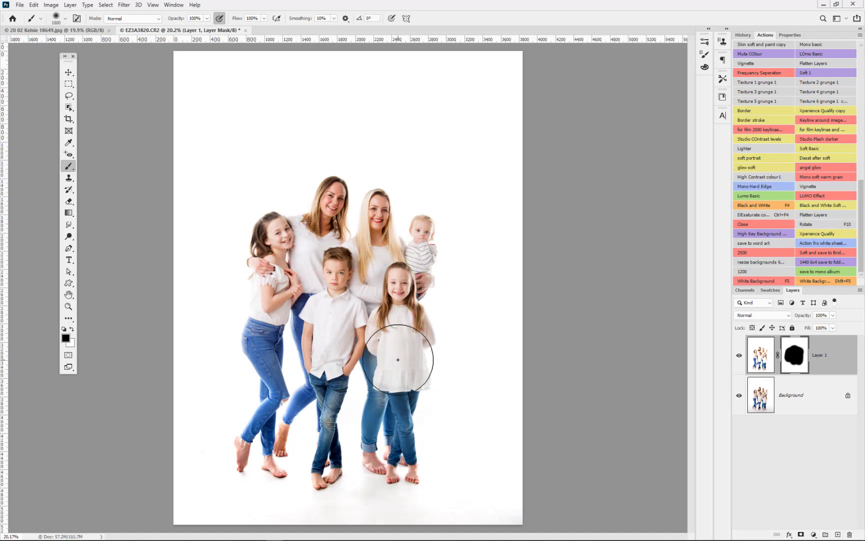
key(bracketleft)
key(bracketleft)
key(bracketleft)
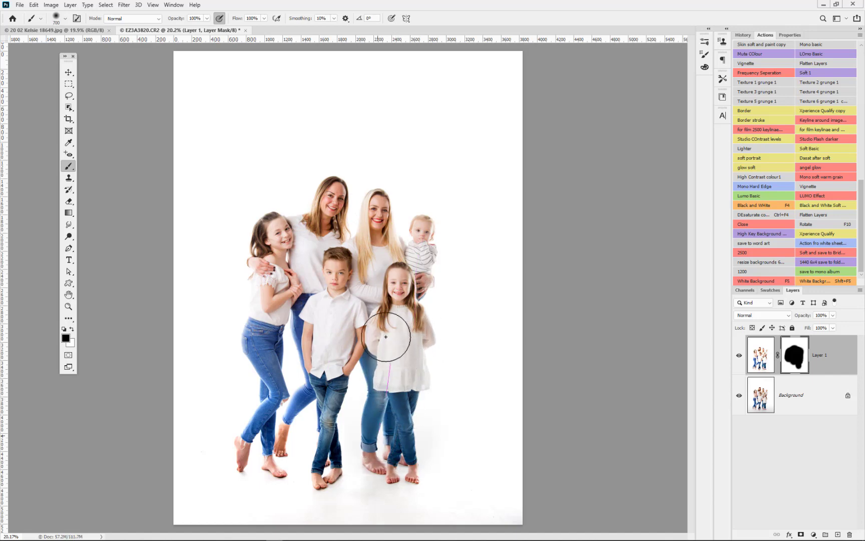
mouse_move(289, 444)
mouse_down()
mouse_move(279, 426)
mouse_move(262, 311)
mouse_up()
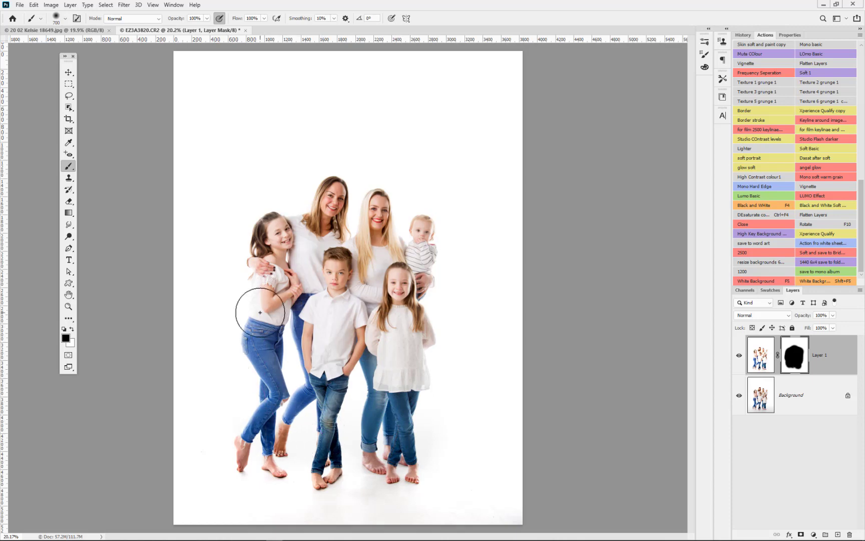
key(bracketleft)
key(bracketleft)
key(bracketleft)
key(bracketleft)
Close the family photo EZ3A3820.CR2 without saving the changes
click(246, 30)
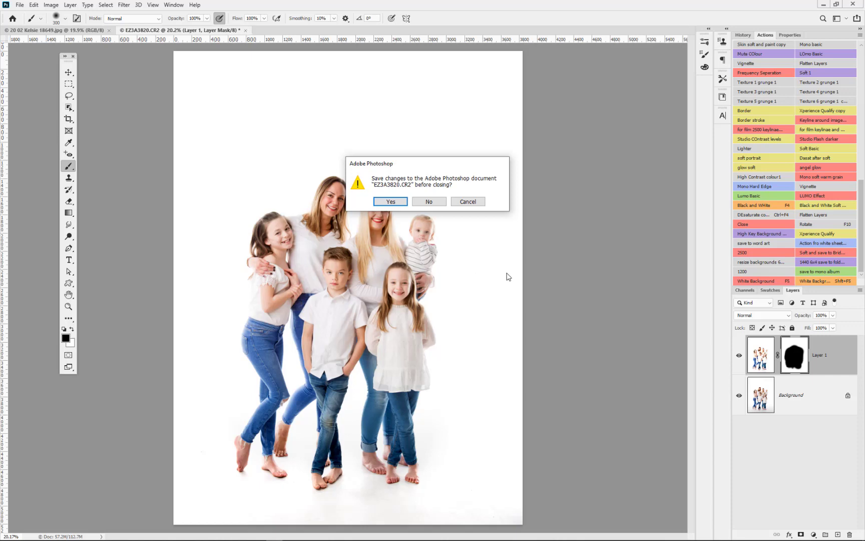
click(429, 202)
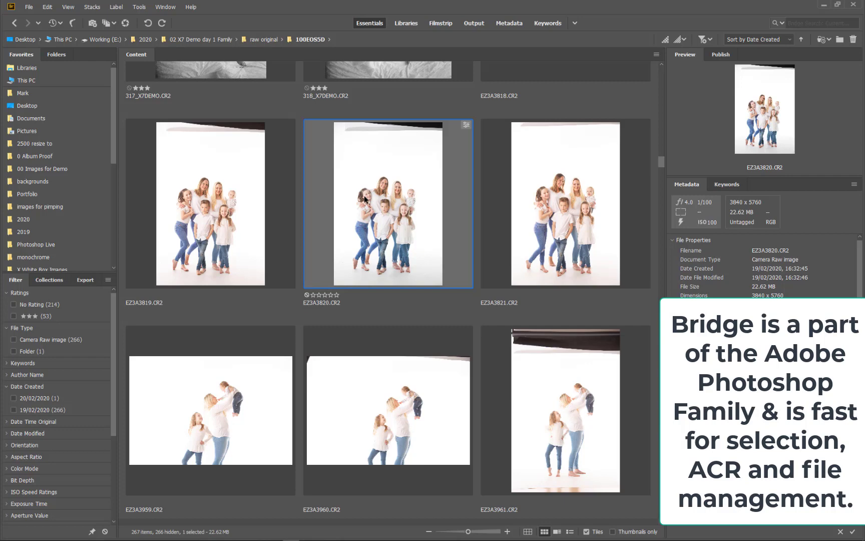
Open EZ3A3820.CR2 in Camera Raw and crop off the backdrop edge above the family, to 3840 by 5026 px
key(ctrl+r)
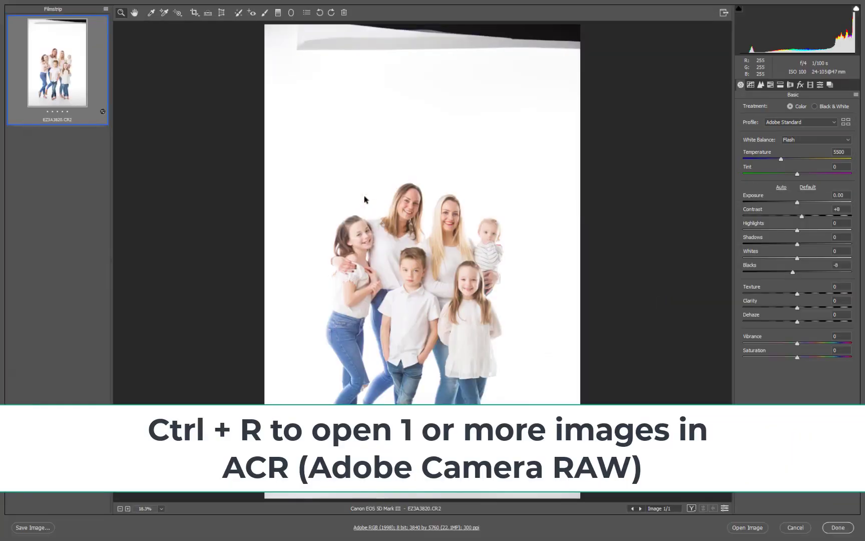
key(c)
drag(265, 92, 580, 402)
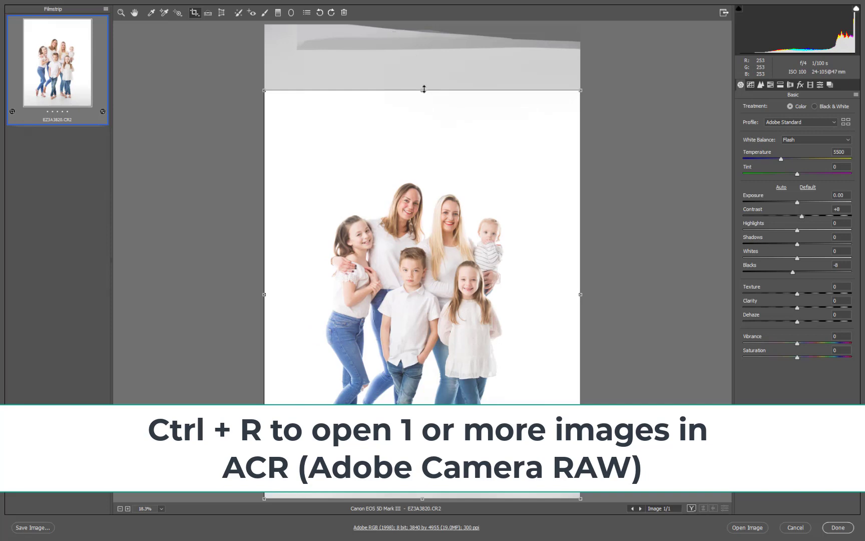
drag(423, 89, 425, 83)
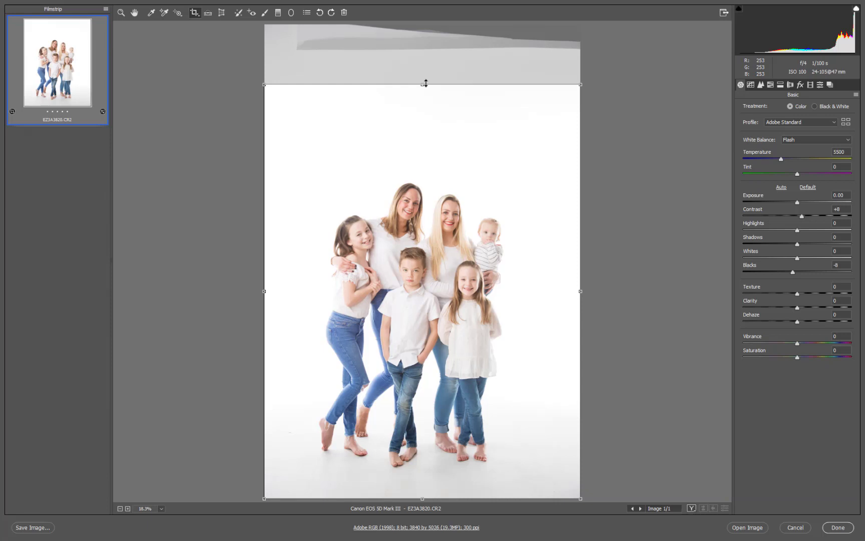
Check the raw photo's tone curve and set the basic Exposure to -0.45
click(750, 84)
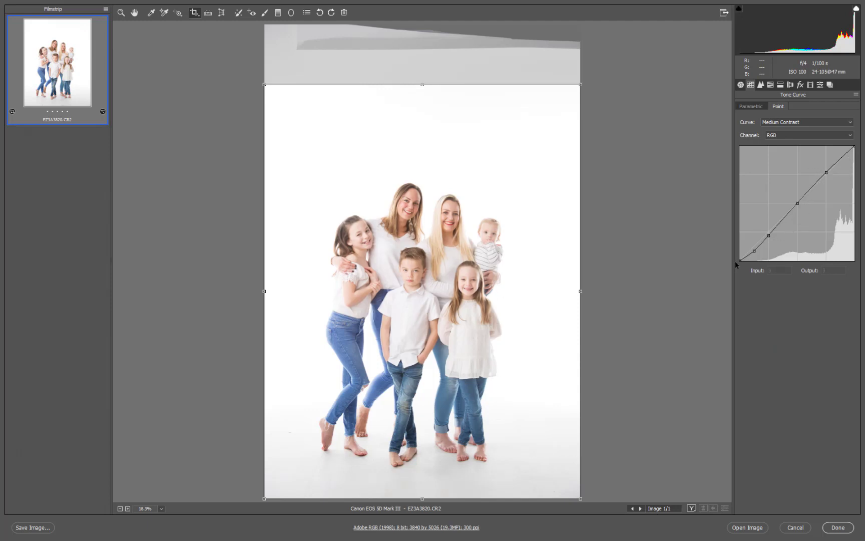
click(740, 85)
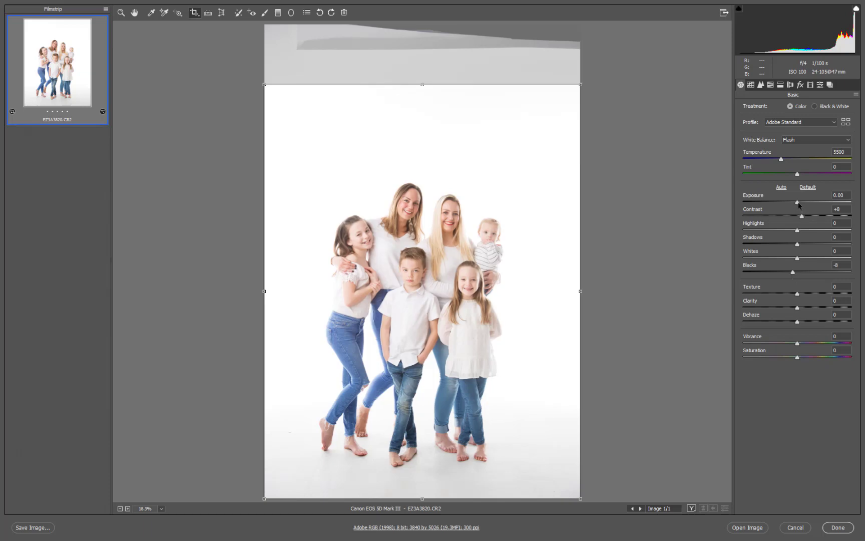
drag(799, 204, 794, 204)
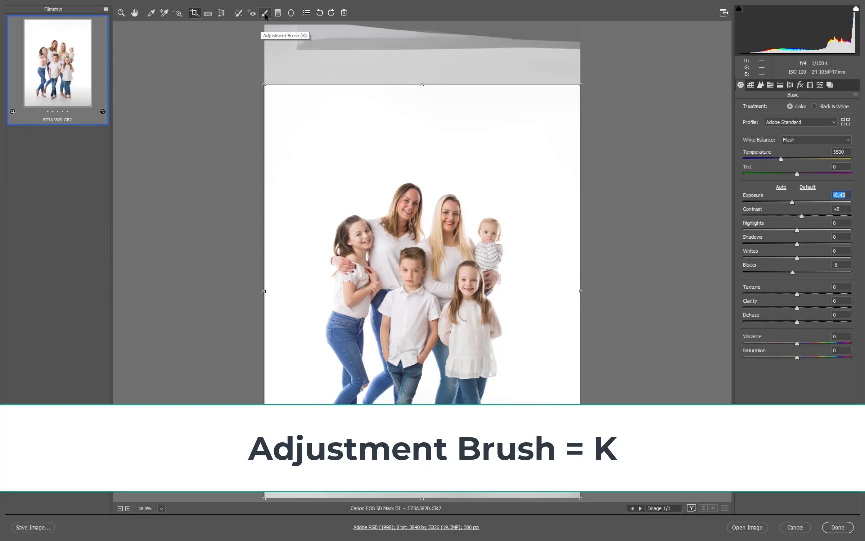
Set up the Adjustment Brush with Exposure 0.00, Highlights +33, Shadows 0 and Whites +36
click(266, 12)
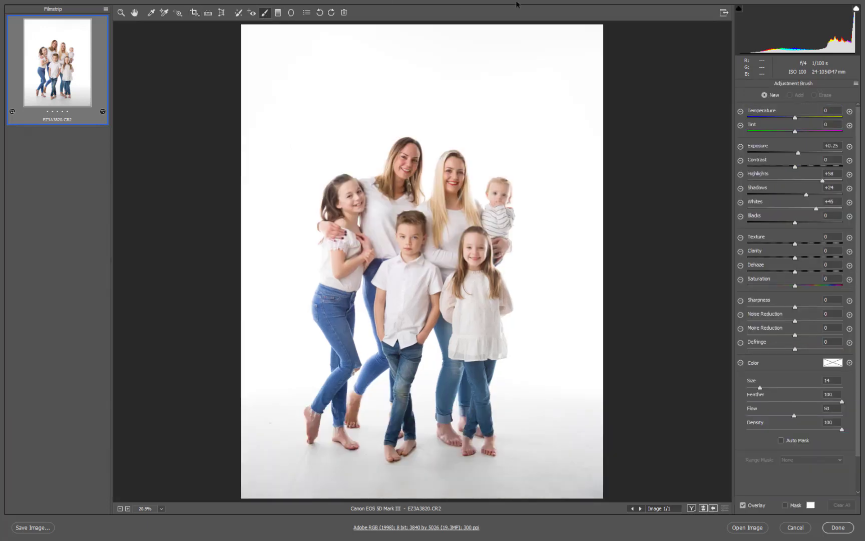
double_click(807, 194)
click(850, 147)
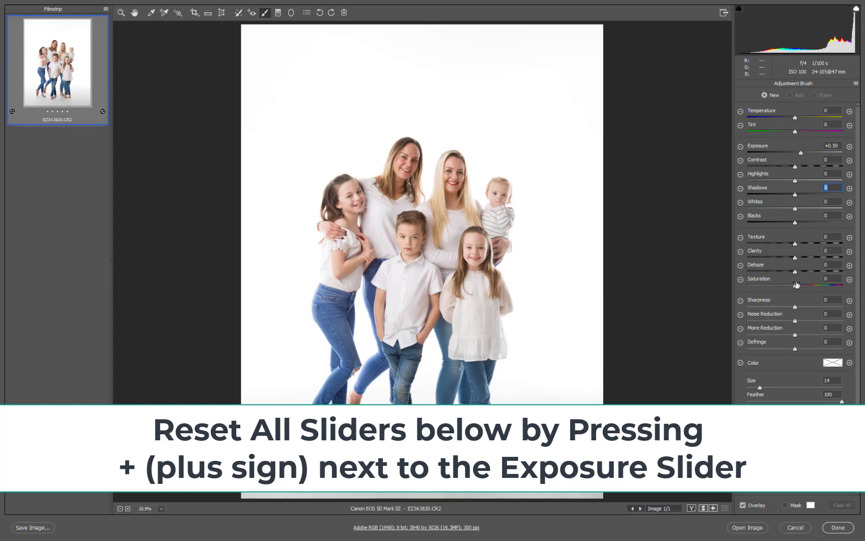
drag(796, 183, 814, 211)
drag(800, 153, 797, 154)
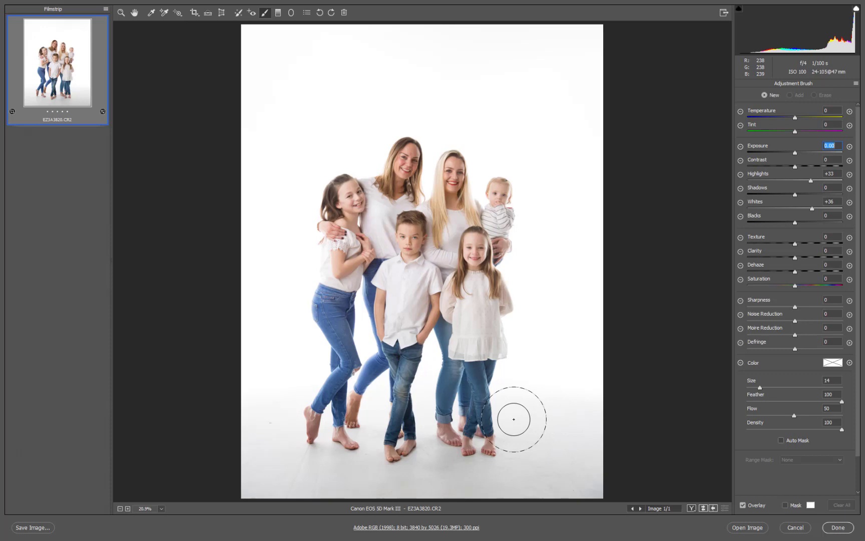
Brush the adjustment over the floor around the feet, delete it, brush the floor again and set Shadows to +26
mouse_move(511, 411)
mouse_down()
mouse_move(559, 484)
mouse_move(246, 458)
mouse_move(257, 417)
mouse_up()
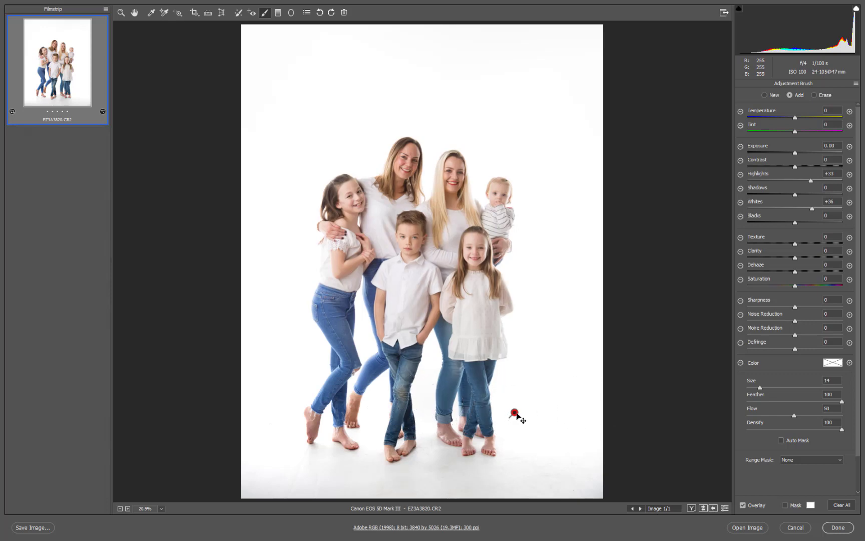
key(Delete)
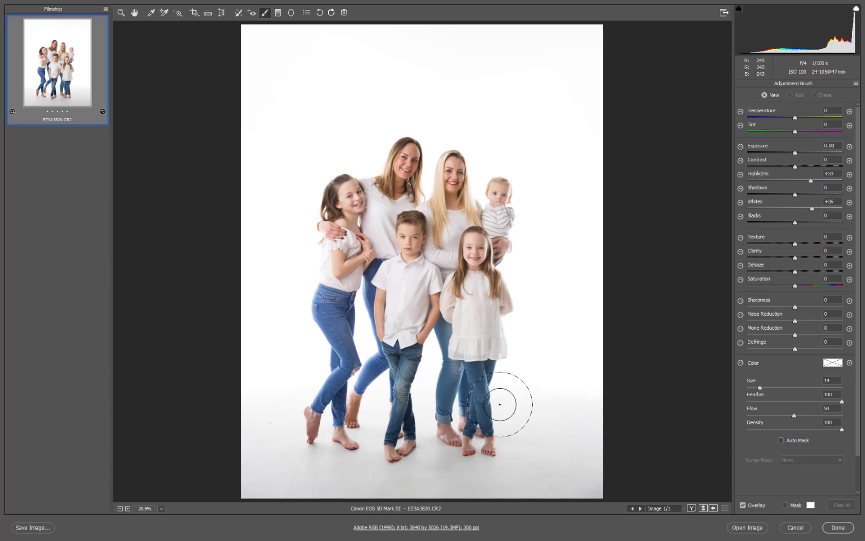
mouse_move(497, 397)
mouse_down()
mouse_move(594, 405)
mouse_move(518, 487)
mouse_move(319, 441)
mouse_up()
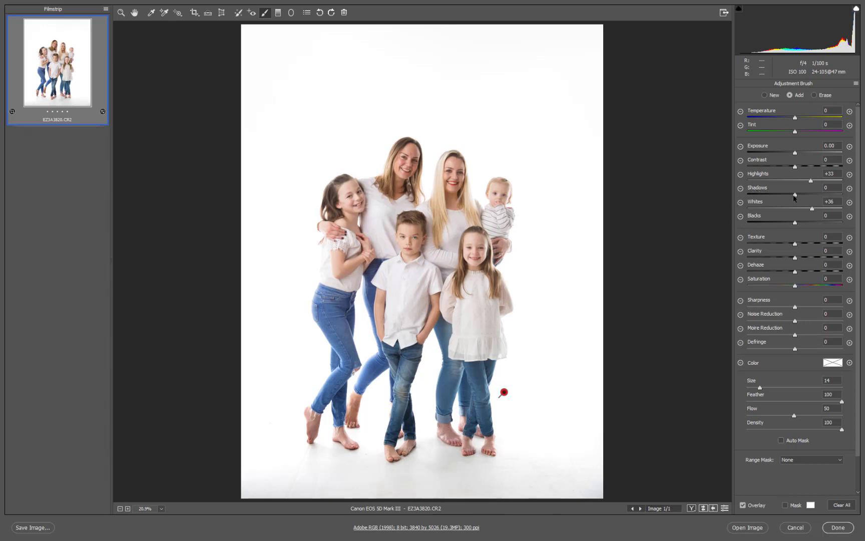
drag(795, 196, 808, 196)
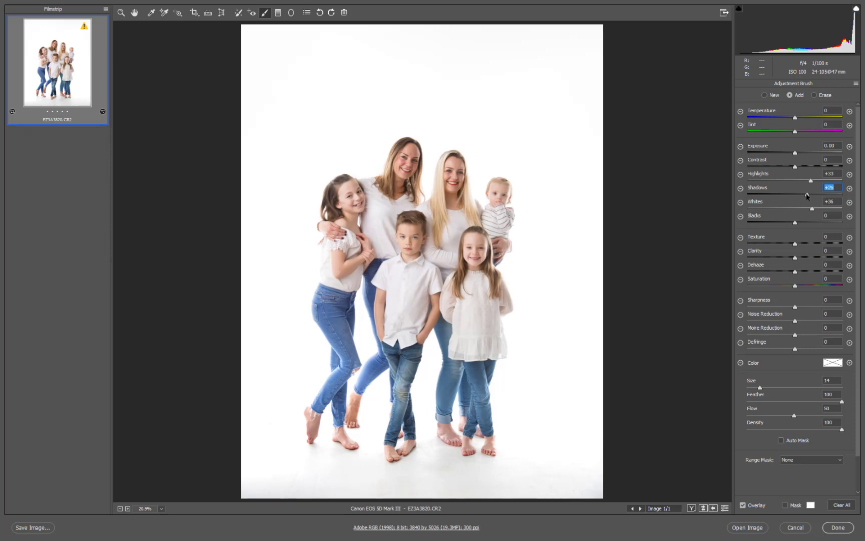
Brush a second new adjustment over the floor in front of the family and delete both brush adjustments
click(765, 95)
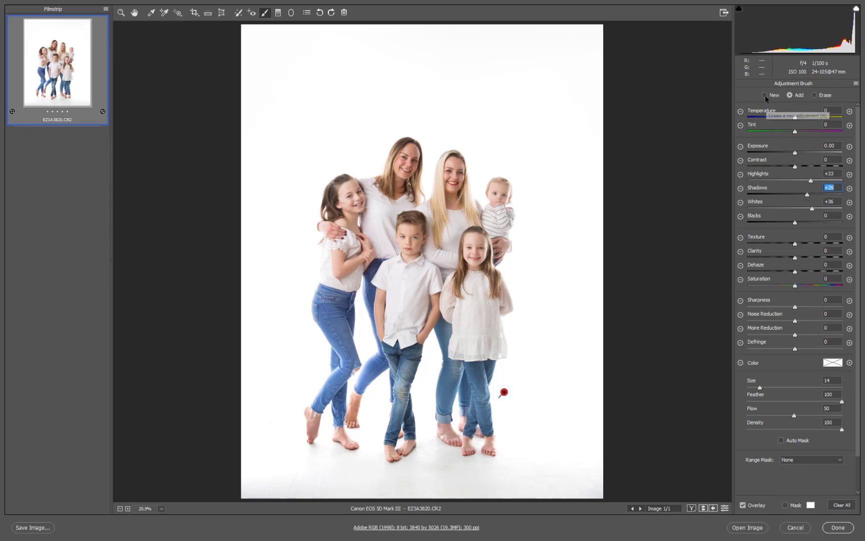
mouse_move(564, 460)
mouse_down()
mouse_move(428, 505)
mouse_move(377, 499)
mouse_move(439, 478)
mouse_move(343, 485)
mouse_move(414, 498)
mouse_move(460, 490)
mouse_move(451, 475)
mouse_move(437, 498)
mouse_up()
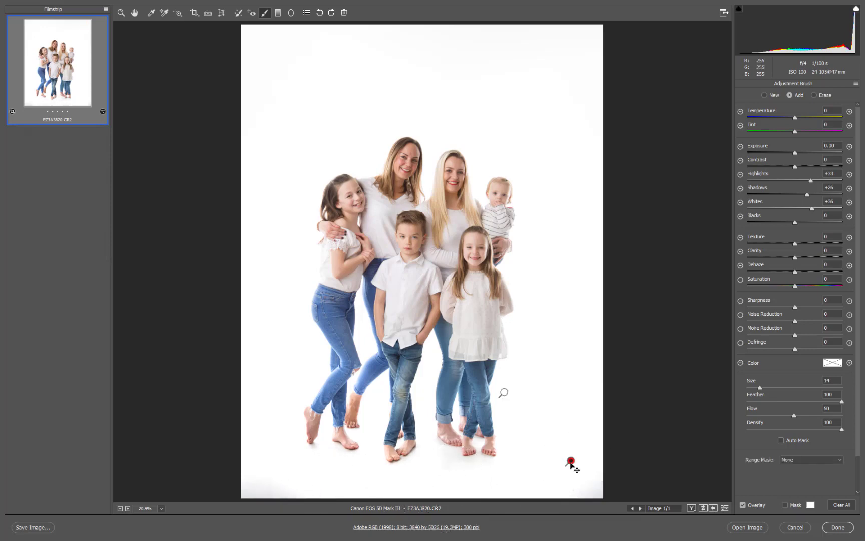
drag(570, 462, 502, 396)
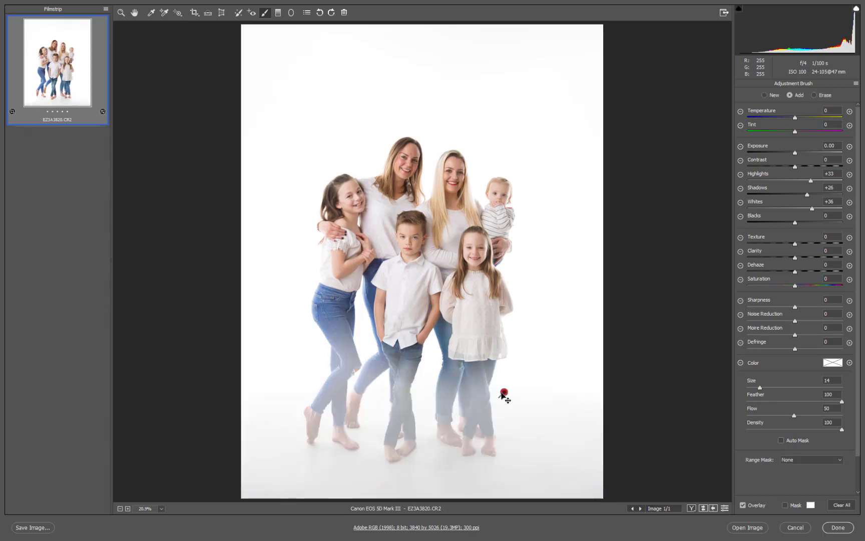
key(Delete)
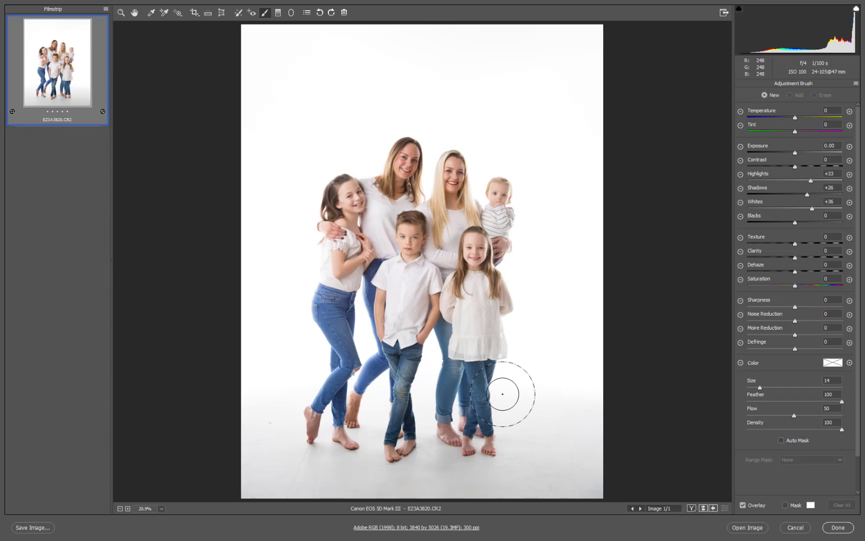
Open the raw image in Photoshop and apply Levels with the RGB black input at 22 and white input at 250
click(751, 528)
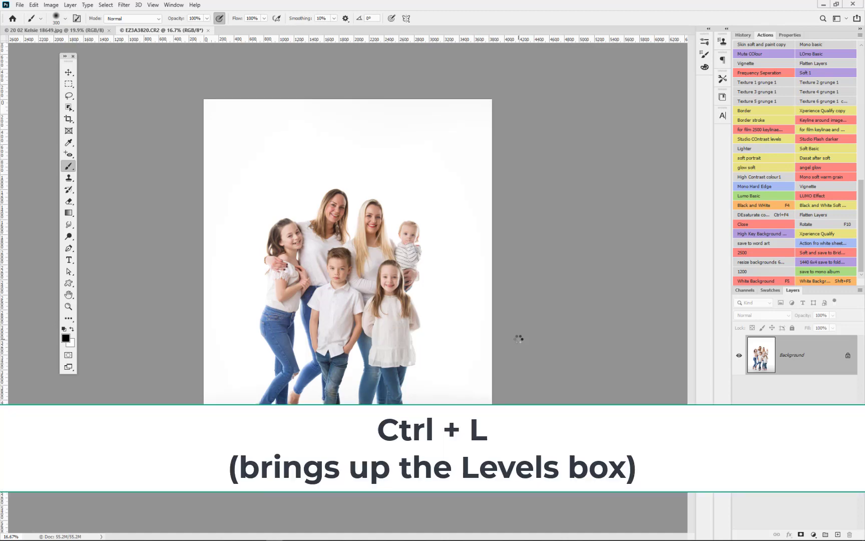
key(ctrl+l)
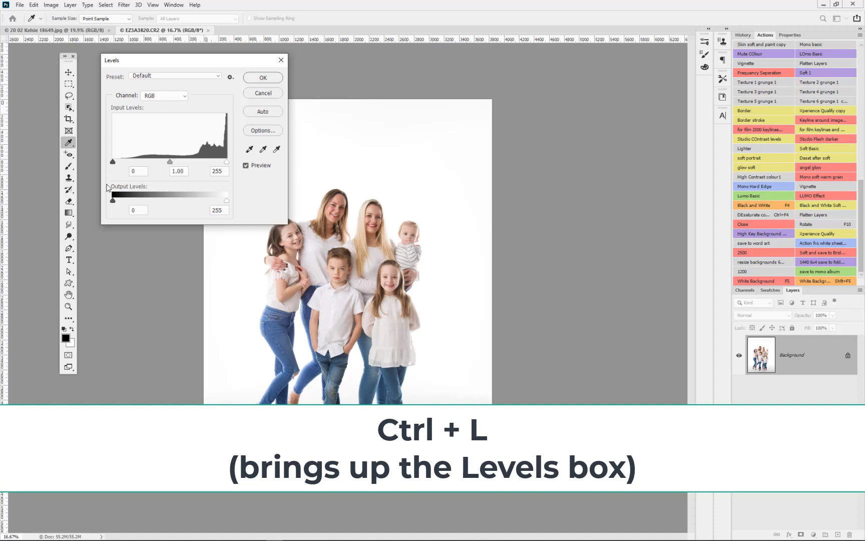
drag(113, 162, 120, 162)
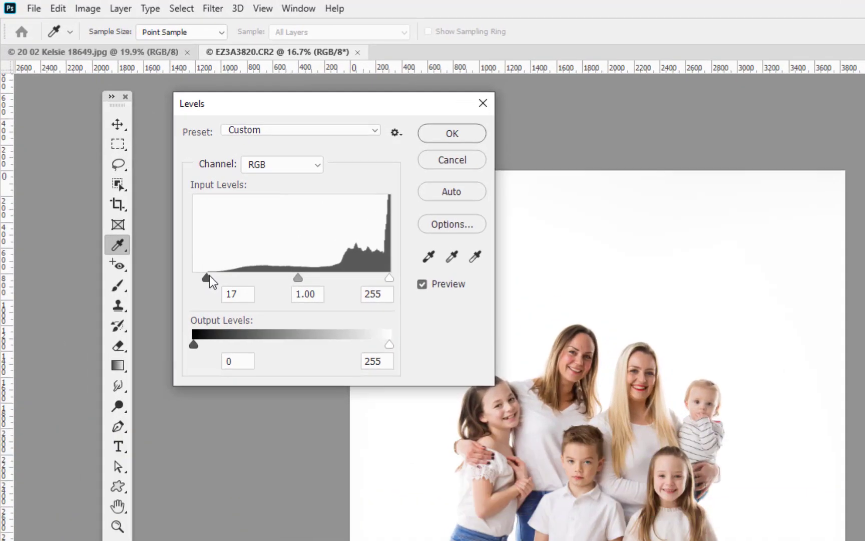
drag(209, 275, 231, 302)
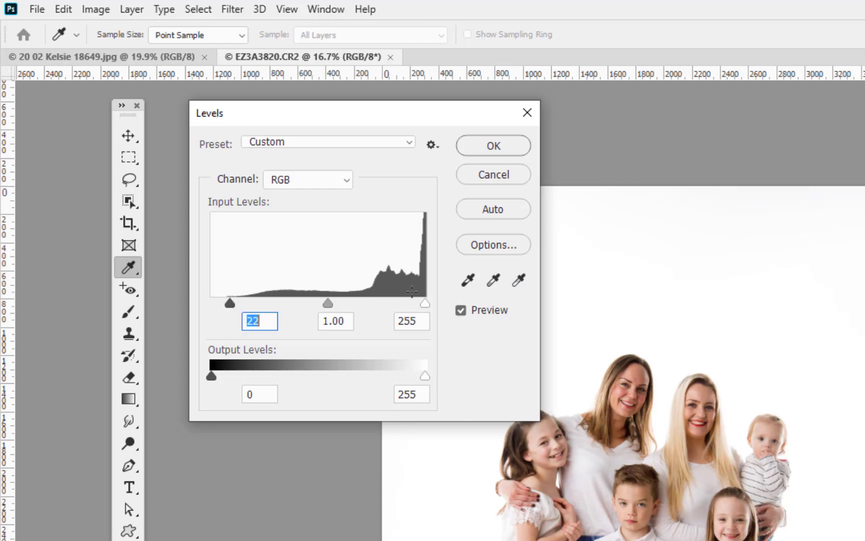
drag(425, 304, 421, 304)
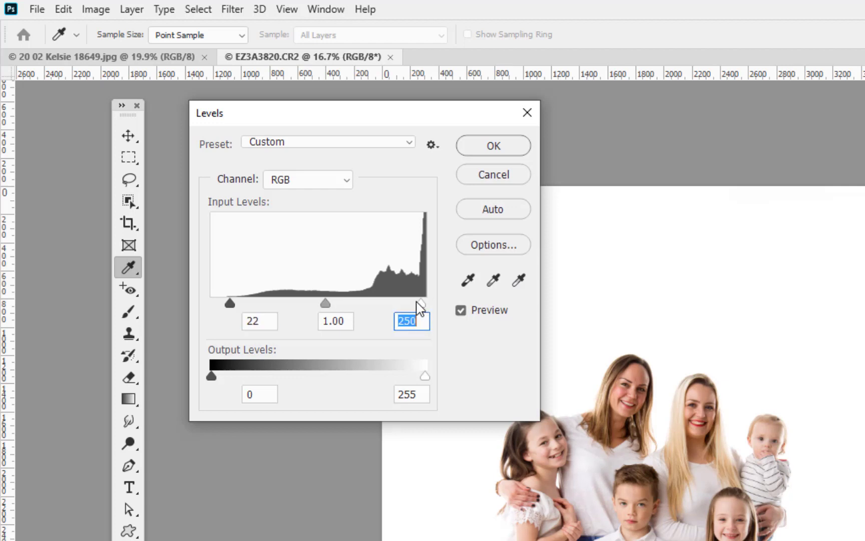
click(494, 146)
key(b)
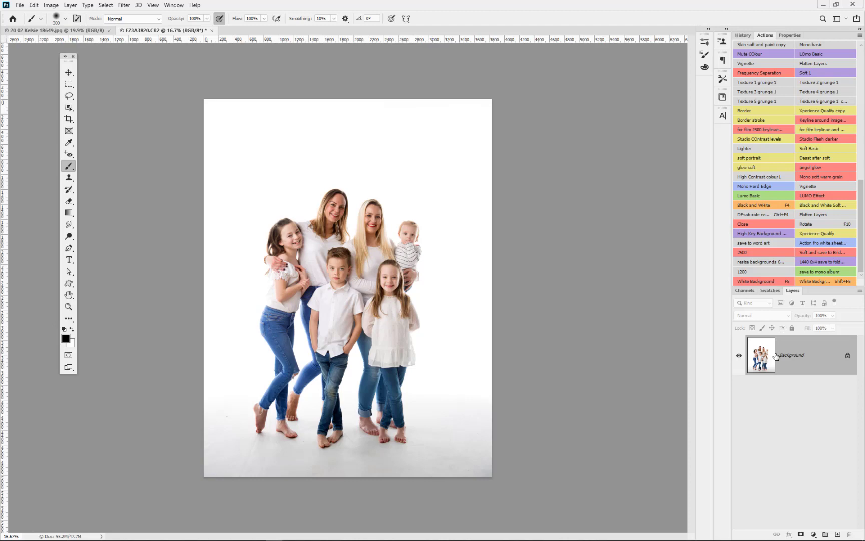
Convert the Background into the regular layer Layer 0 and add a new layer filled with white
double_click(806, 355)
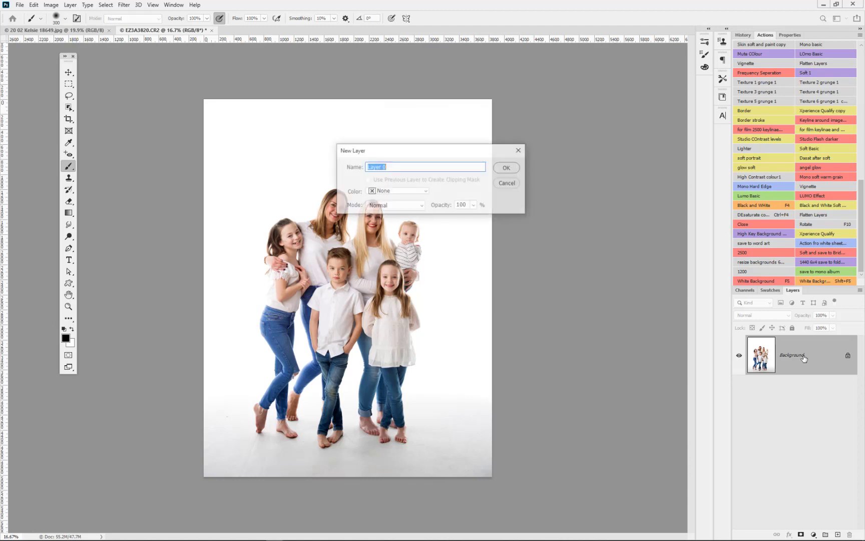
click(507, 167)
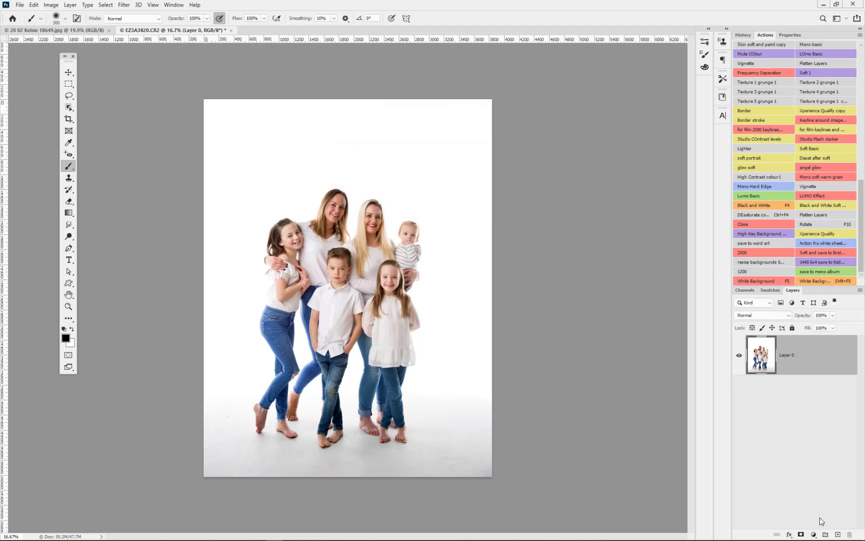
click(837, 534)
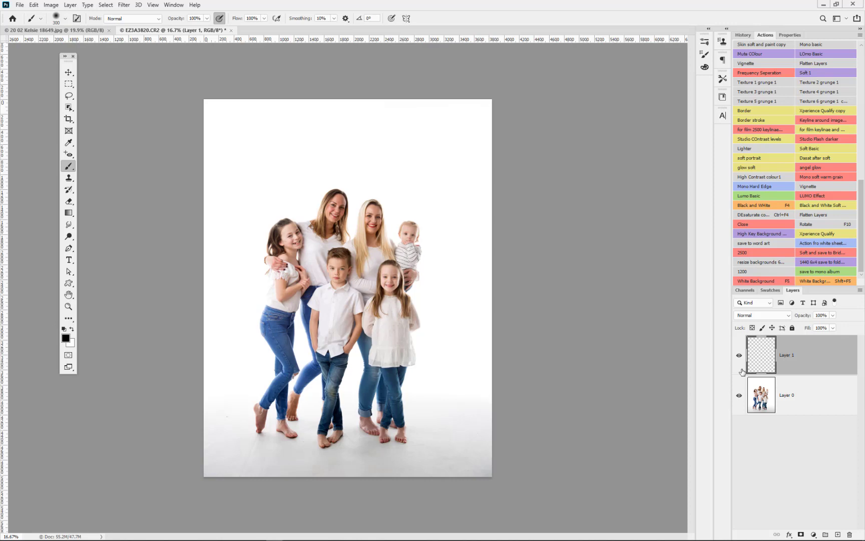
key(ctrl+BackSpace)
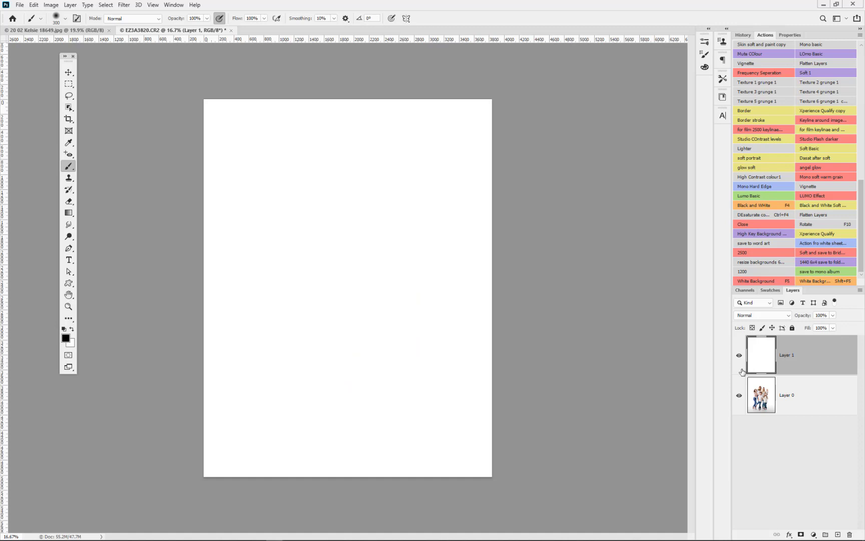
Move Layer 0 above the white layer and mask out its backdrop with the Remove Background quick action
click(809, 399)
drag(809, 399, 811, 353)
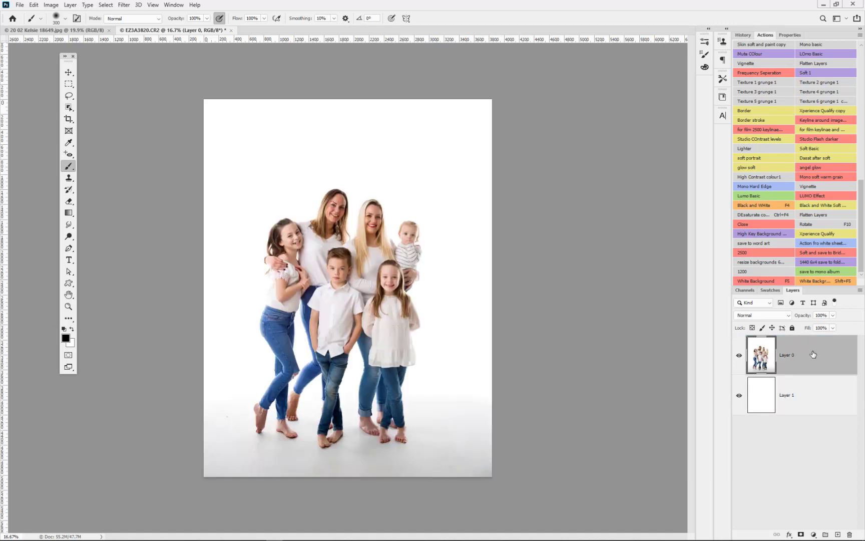
click(779, 36)
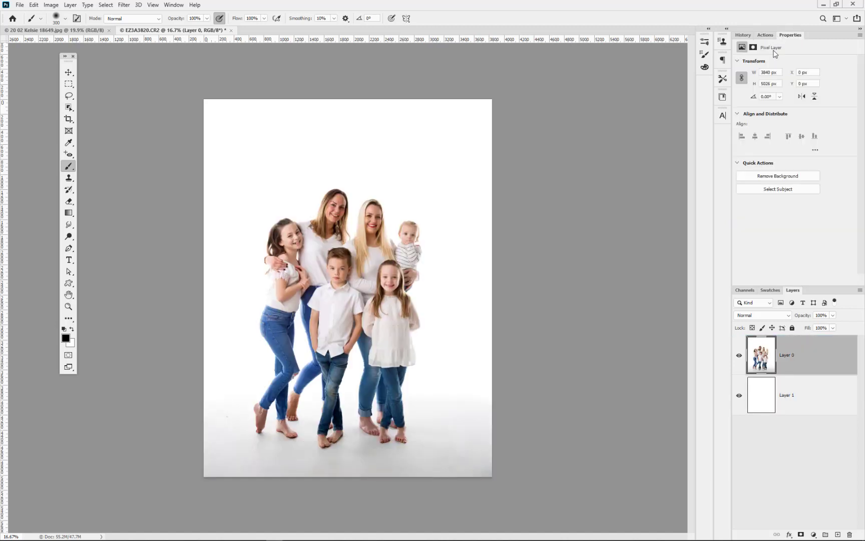
click(770, 179)
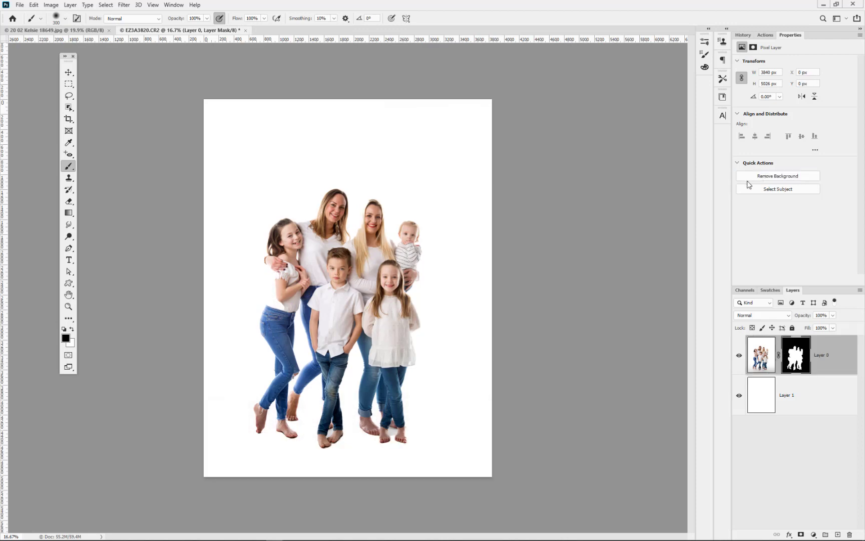
Paint white on Layer 0's mask around the family's heads and upper bodies to restore the soft hair and clothing edges
key(x)
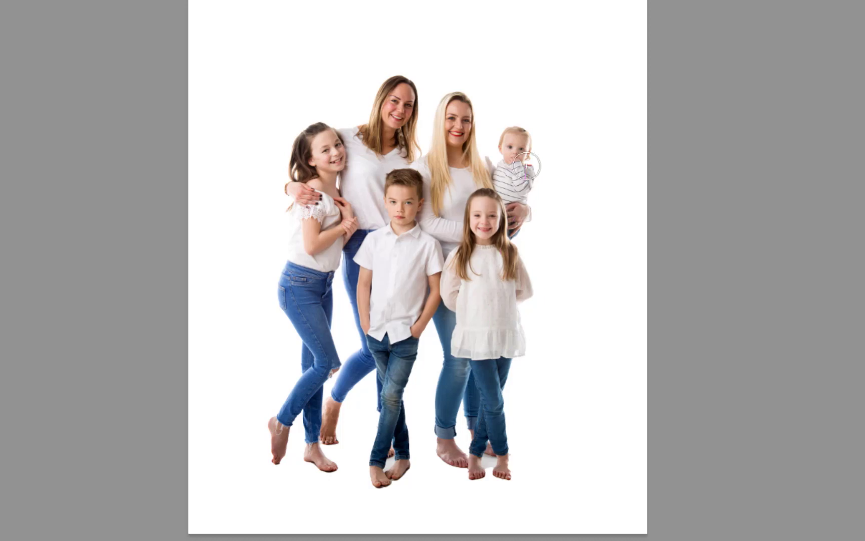
click(455, 107)
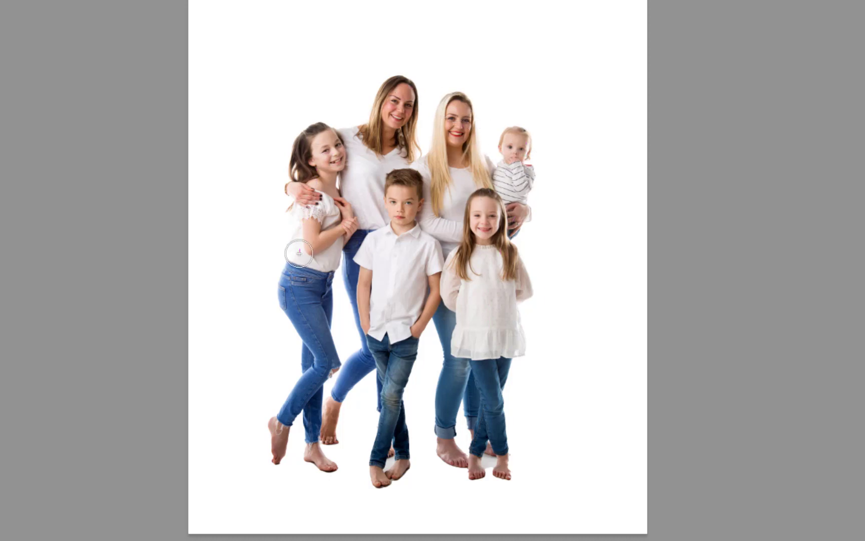
scroll(299, 252, up, 3)
scroll(299, 253, up, 1)
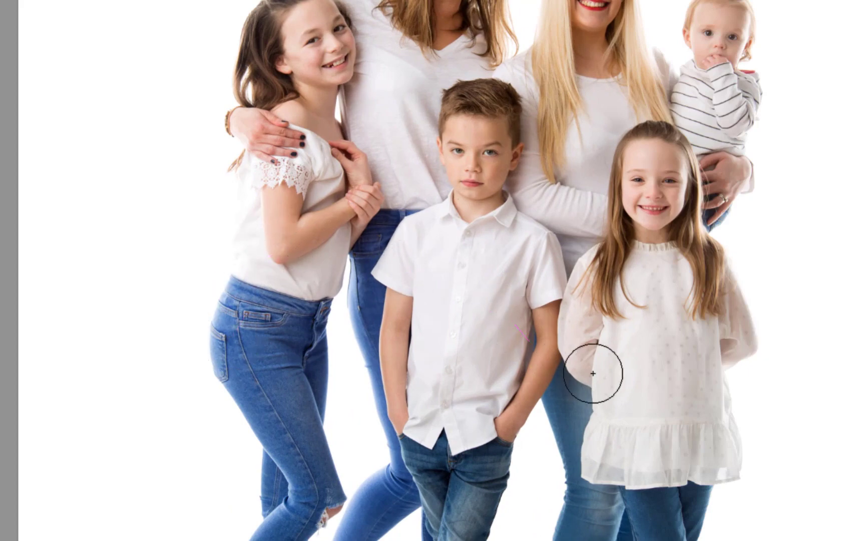
Paint white on the mask around the oldest girl's back foot to bring back the floor, and undo that stroke
drag(646, 391, 606, 177)
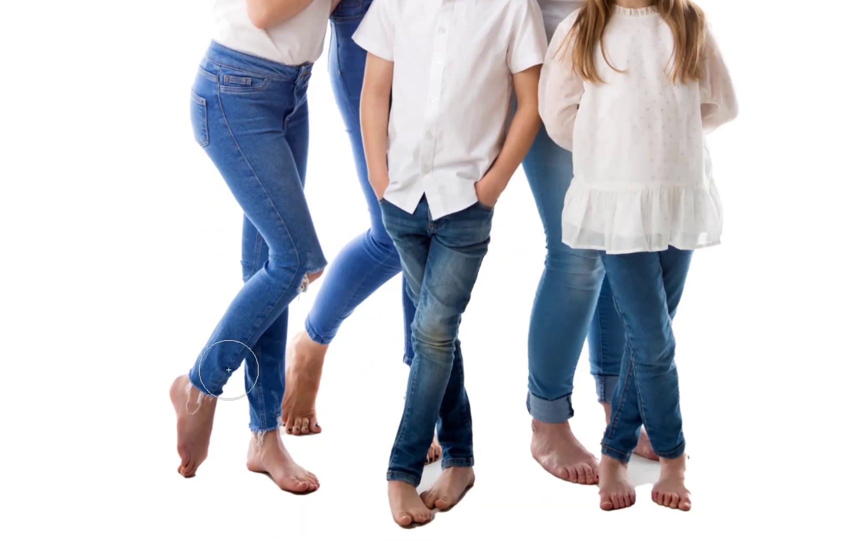
drag(208, 440, 194, 449)
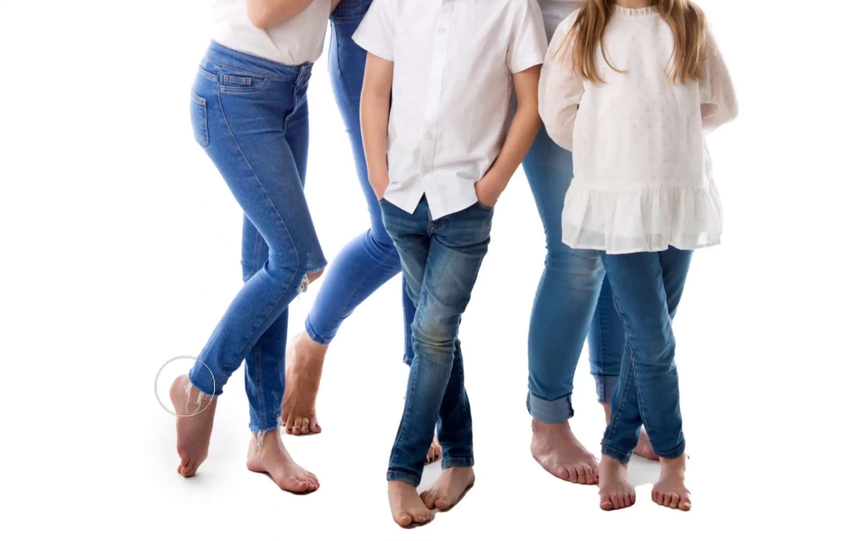
key(ctrl+z)
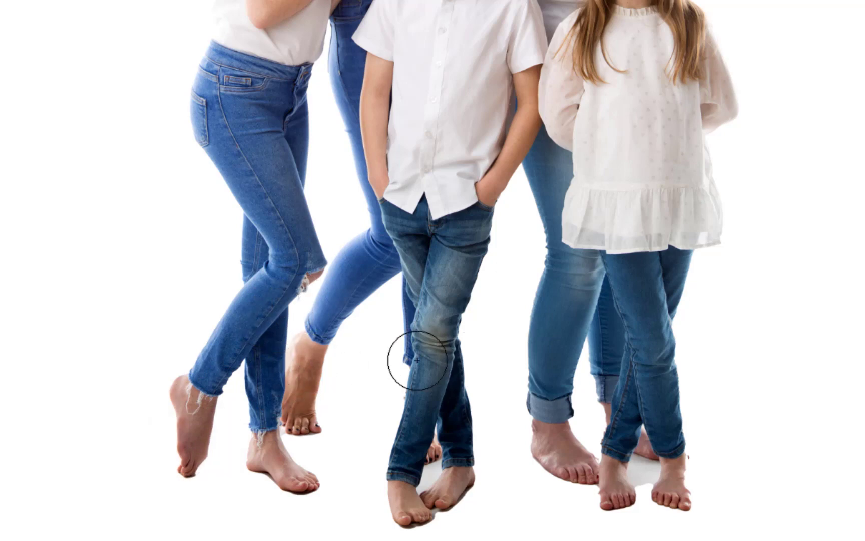
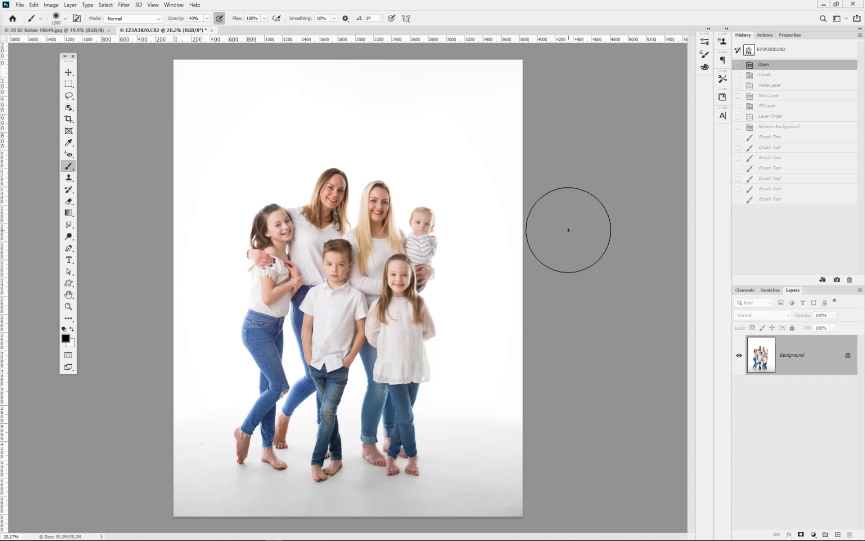
Apply Levels to the Background with the RGB black input at 24 and reselect the Brush tool
key(ctrl+l)
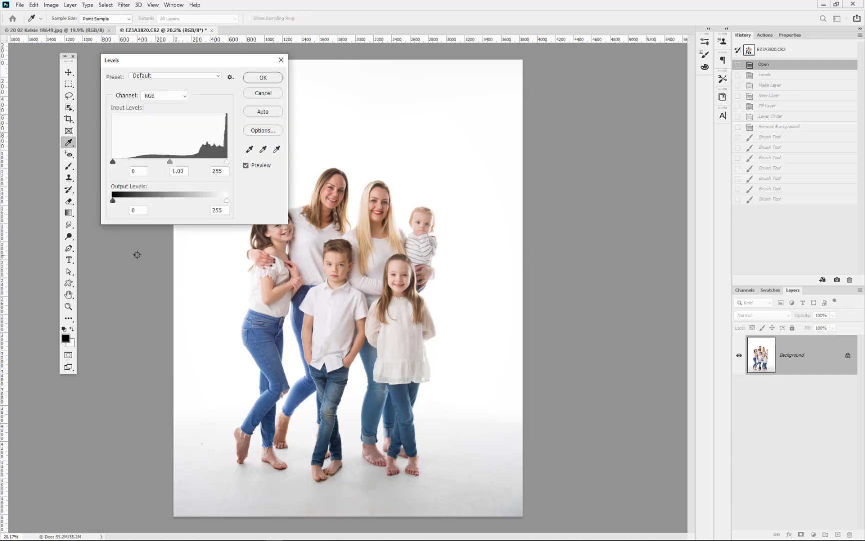
drag(114, 163, 124, 162)
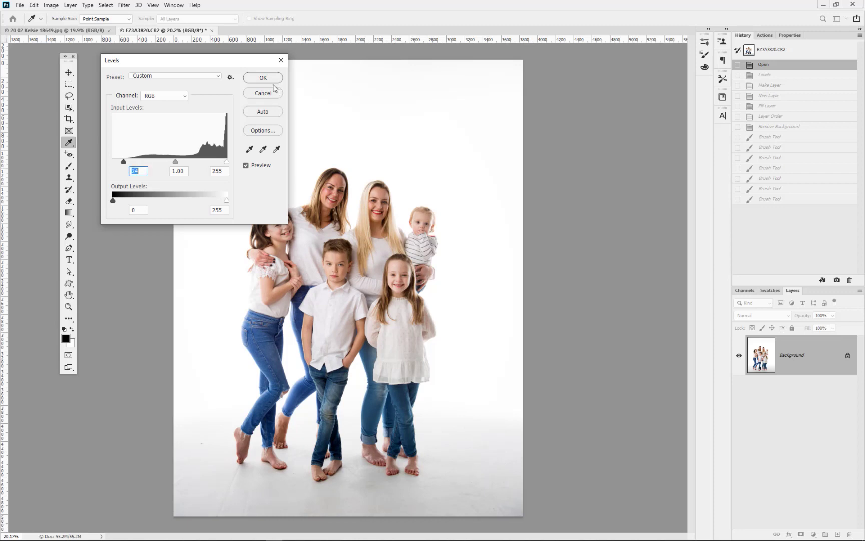
click(270, 79)
key(b)
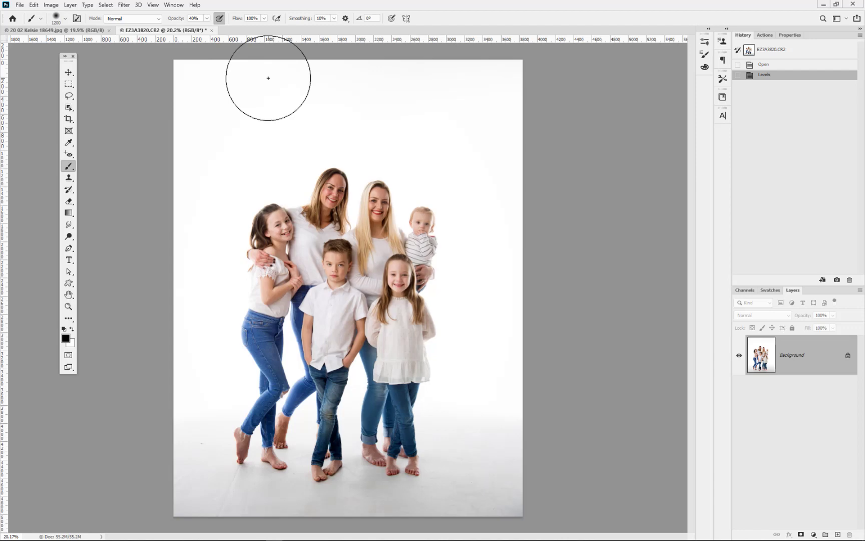
Duplicate the Background as Layer 1 and apply Levels to it, sampling the white point from the grey floor in front of the family
key(ctrl+j)
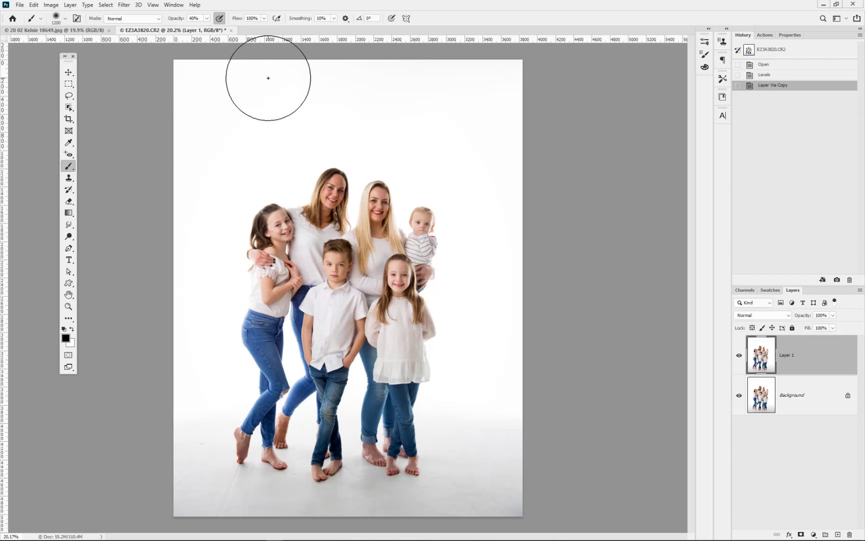
key(ctrl+l)
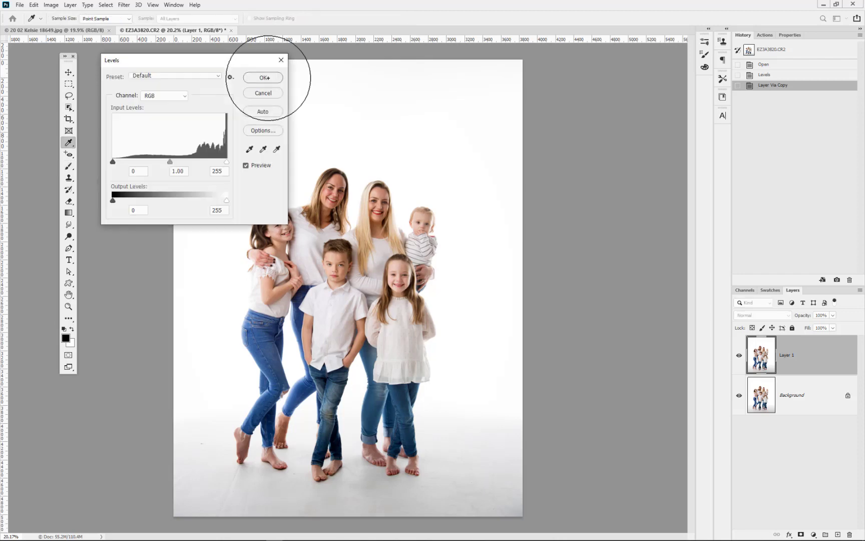
click(276, 150)
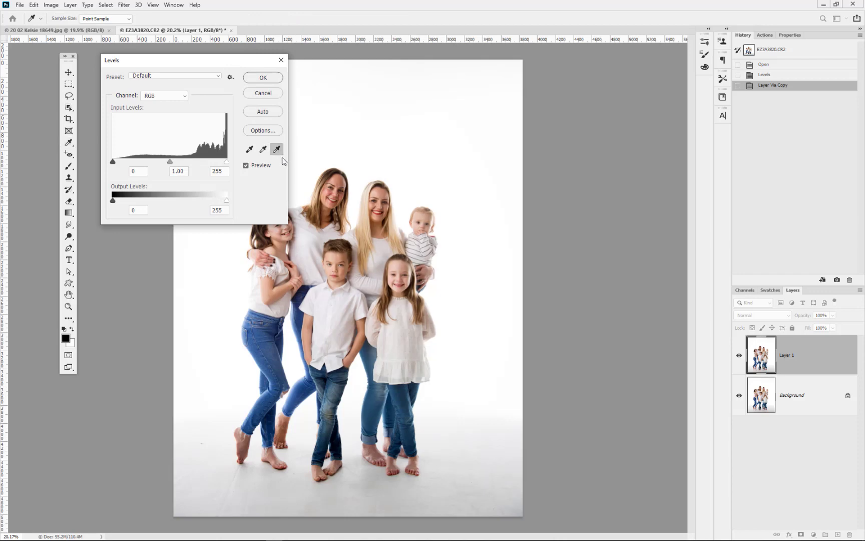
click(248, 499)
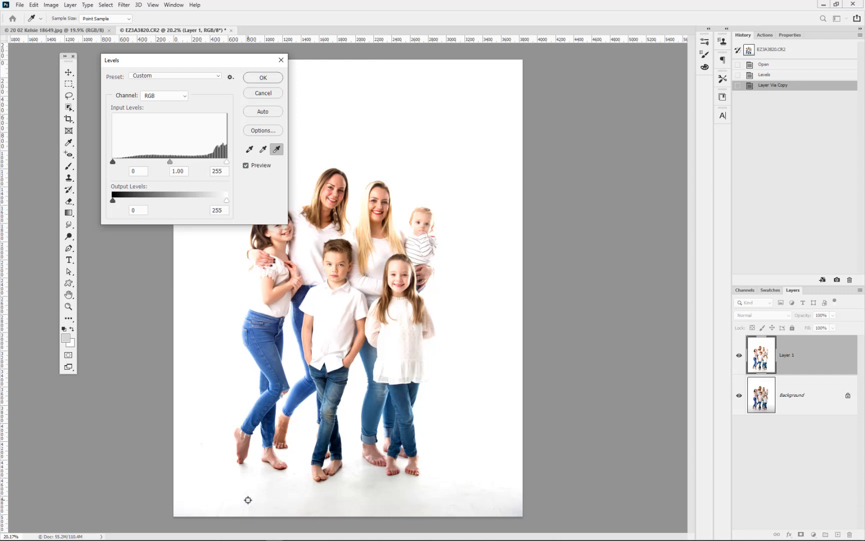
click(349, 494)
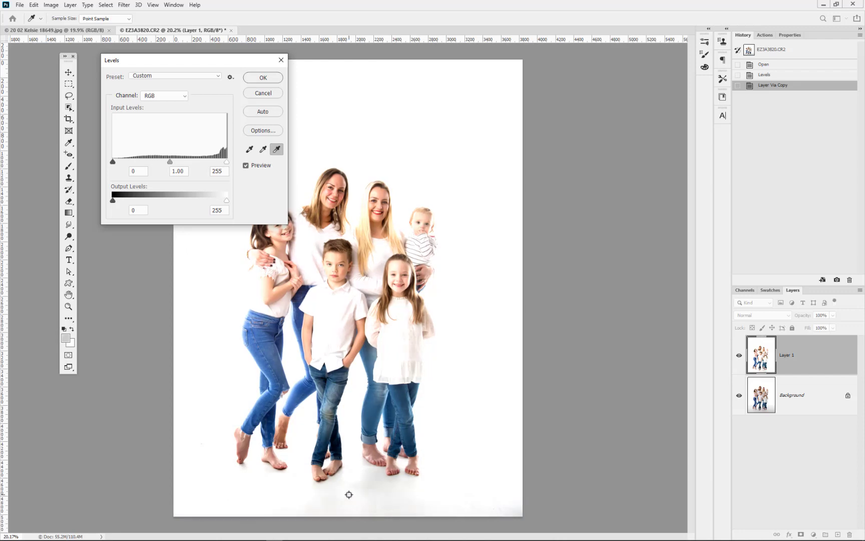
click(365, 485)
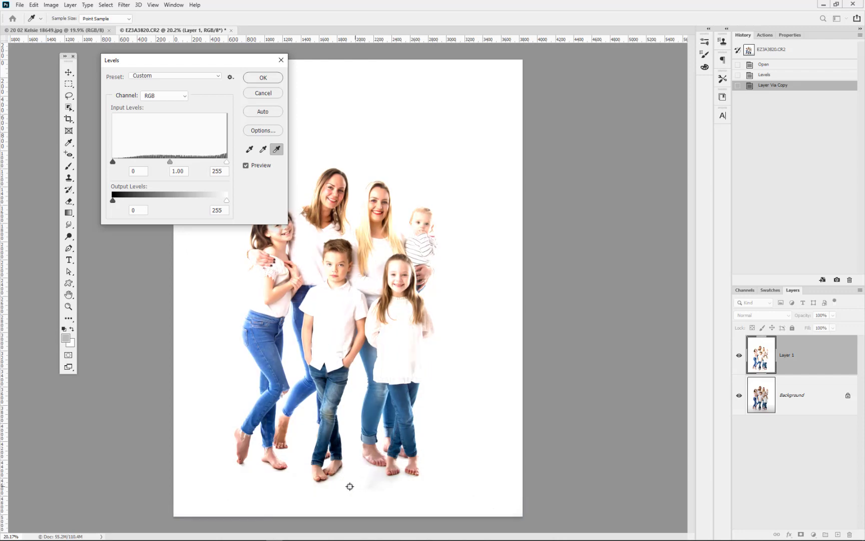
click(349, 485)
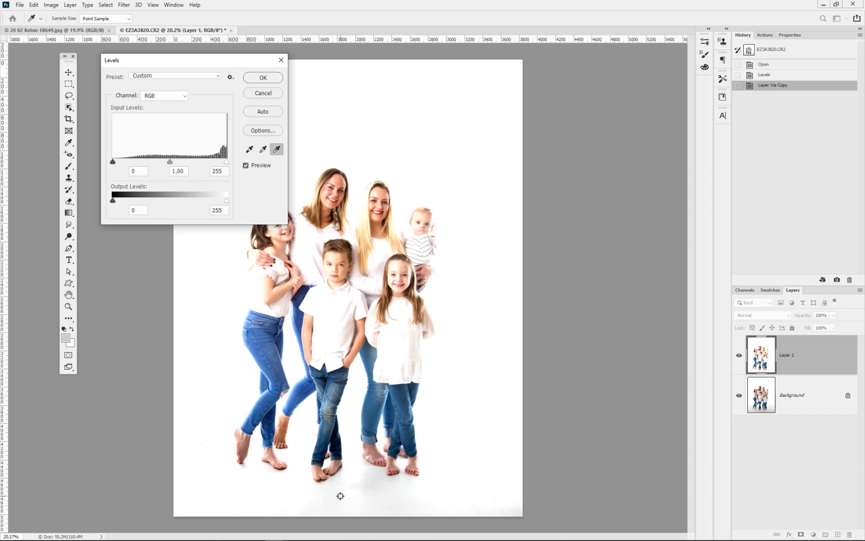
click(403, 504)
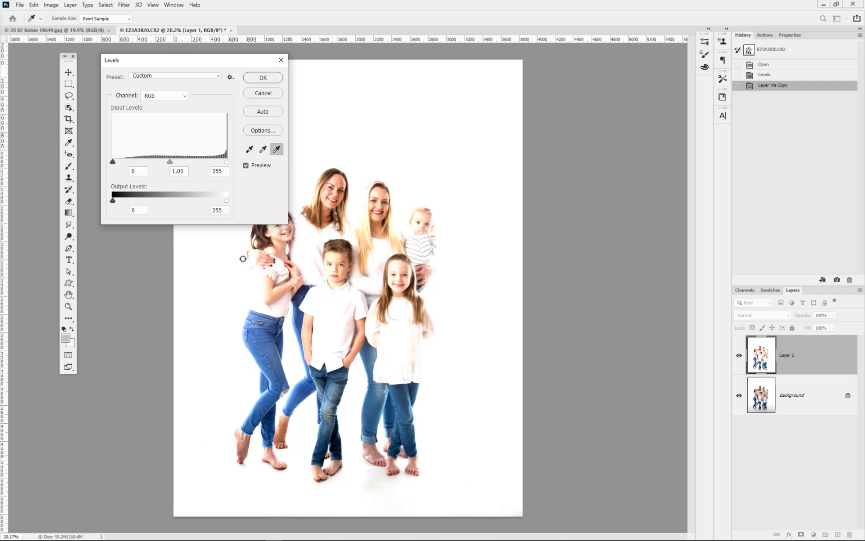
click(263, 77)
key(b)
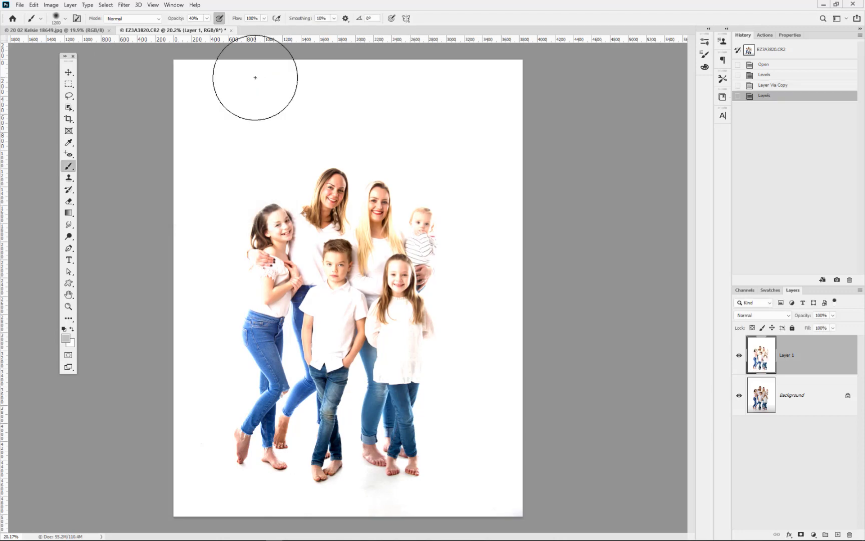
Add a layer mask to Layer 1 and paint it black over the family's upper bodies with the brush at 100% opacity
click(800, 534)
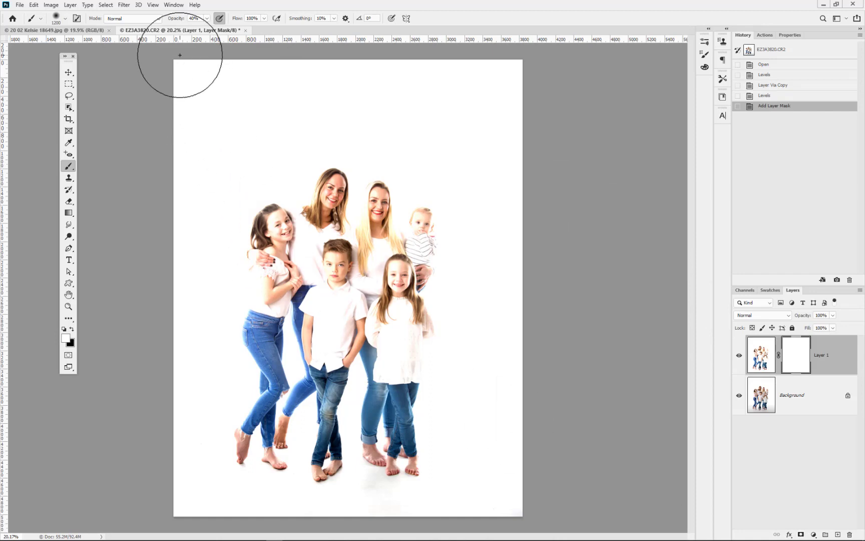
key(x)
click(269, 271)
mouse_move(270, 271)
mouse_down()
mouse_move(259, 288)
mouse_move(337, 248)
mouse_move(361, 204)
mouse_move(345, 186)
mouse_move(360, 280)
mouse_move(355, 241)
mouse_move(356, 278)
mouse_move(325, 214)
mouse_move(241, 198)
mouse_move(254, 282)
mouse_move(303, 261)
mouse_move(388, 313)
mouse_move(400, 343)
mouse_move(394, 360)
mouse_move(403, 217)
mouse_move(414, 248)
mouse_move(280, 274)
mouse_move(288, 317)
mouse_move(274, 326)
mouse_move(394, 328)
mouse_move(372, 346)
mouse_move(350, 322)
mouse_up()
key(0)
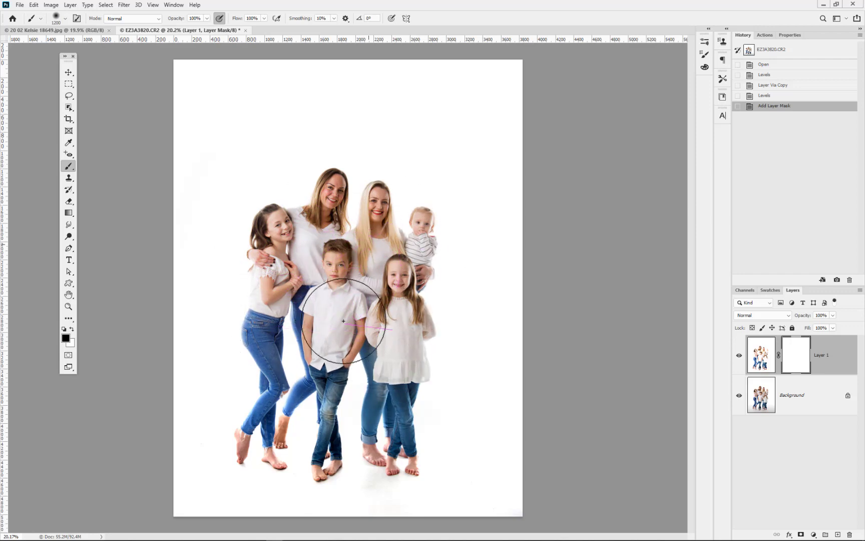
Paint black at 50% opacity with a 600 px brush over the family's legs and feet on the mask, and undo that stroke
key(bracketleft)
key(bracketleft)
key(bracketleft)
key(bracketleft)
key(bracketleft)
key(bracketleft)
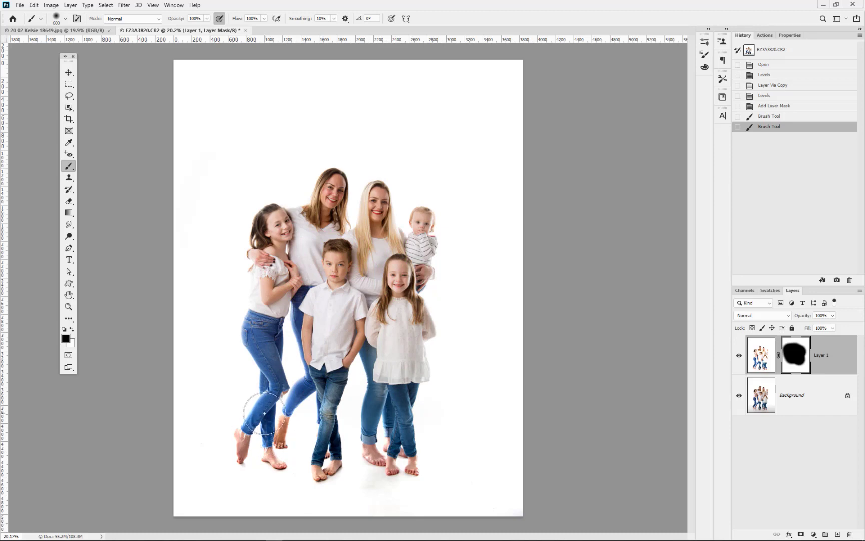
key(5)
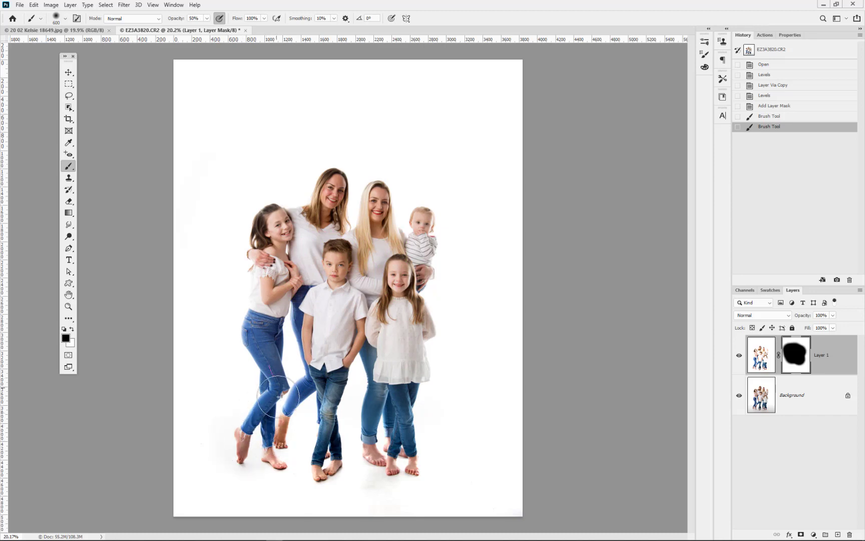
drag(316, 442, 331, 418)
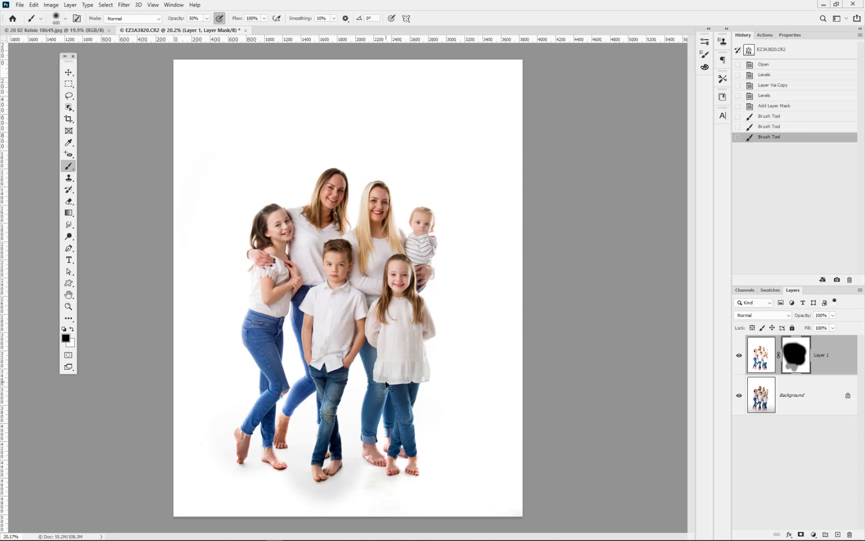
key(ctrl+z)
Reduce the brush to 250 px and paint black at 50% opacity on the mask over the family's legs and feet
key(bracketleft)
key(bracketleft)
key(bracketleft)
key(bracketleft)
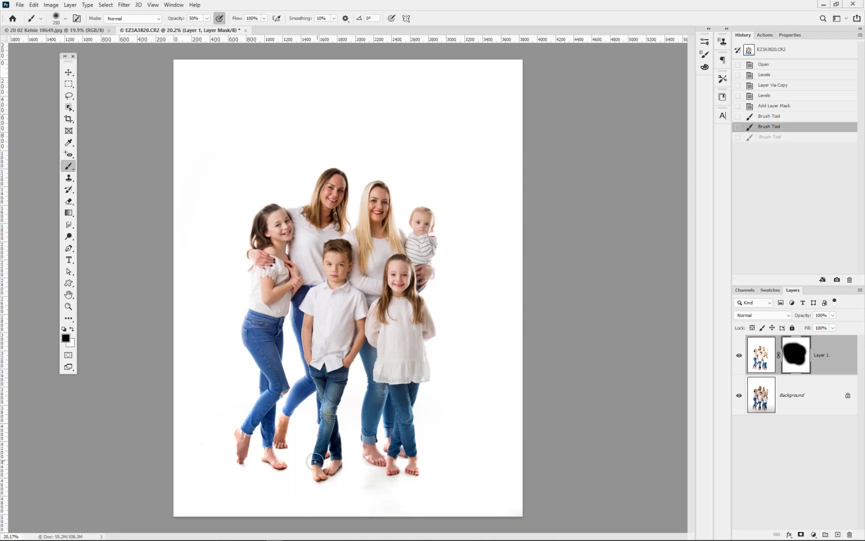
drag(331, 447, 327, 367)
mouse_move(396, 456)
mouse_down()
mouse_move(366, 438)
mouse_move(368, 407)
mouse_move(393, 439)
mouse_move(402, 420)
mouse_move(402, 438)
mouse_up()
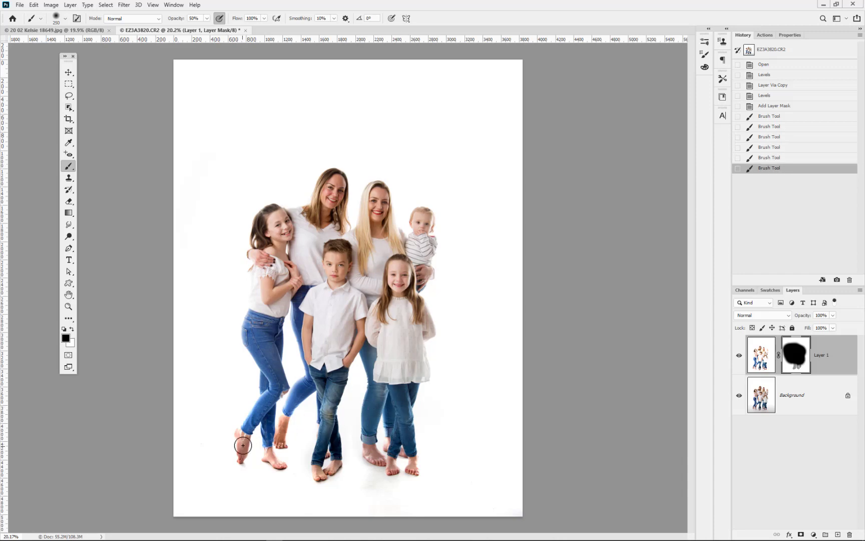
drag(243, 445, 245, 425)
mouse_move(276, 464)
mouse_down()
mouse_move(281, 425)
mouse_move(321, 358)
mouse_move(327, 326)
mouse_up()
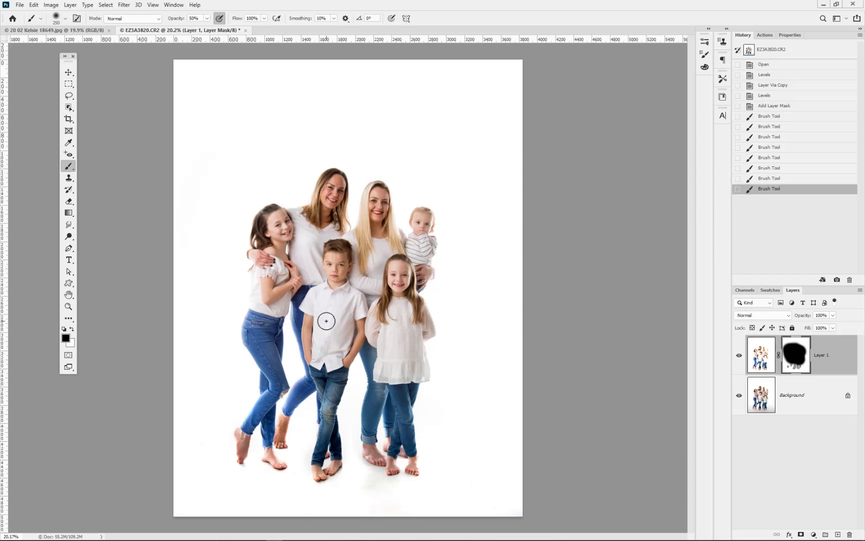
Enlarge the brush to 1200 px and paint black at 20% opacity on the mask over the floor around the family
key(bracketright)
key(bracketright)
key(bracketright)
key(bracketright)
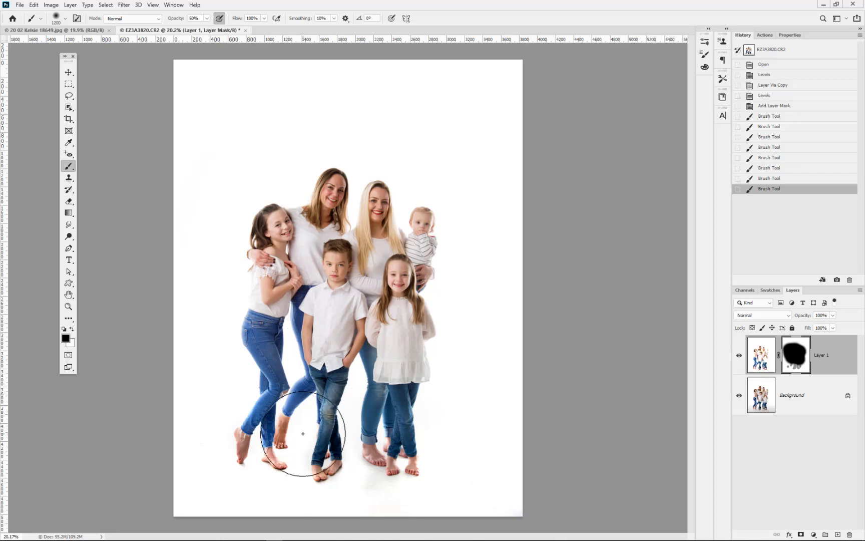
mouse_move(303, 433)
mouse_down()
mouse_move(229, 437)
mouse_move(320, 443)
mouse_move(438, 421)
mouse_move(420, 449)
mouse_move(467, 436)
mouse_move(444, 420)
mouse_move(442, 400)
mouse_up()
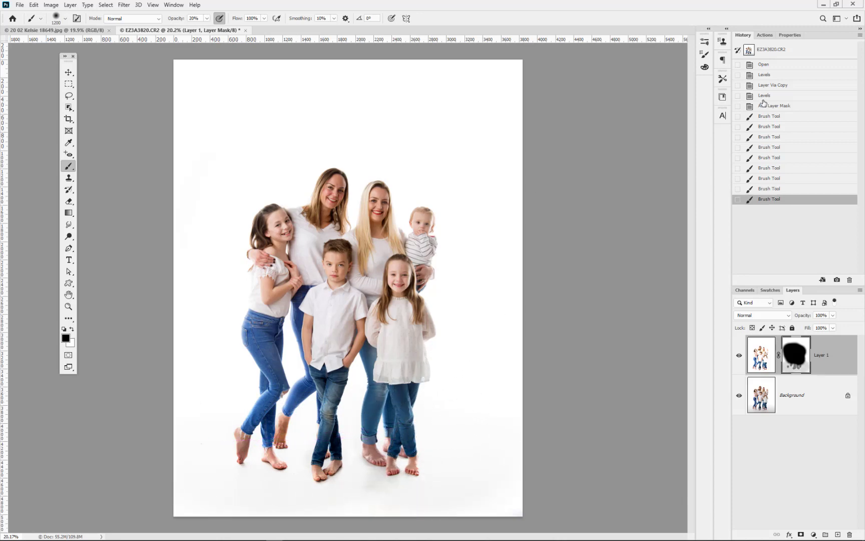
Revert the photo to its Open history state and run the White Background action on it
click(764, 65)
click(766, 35)
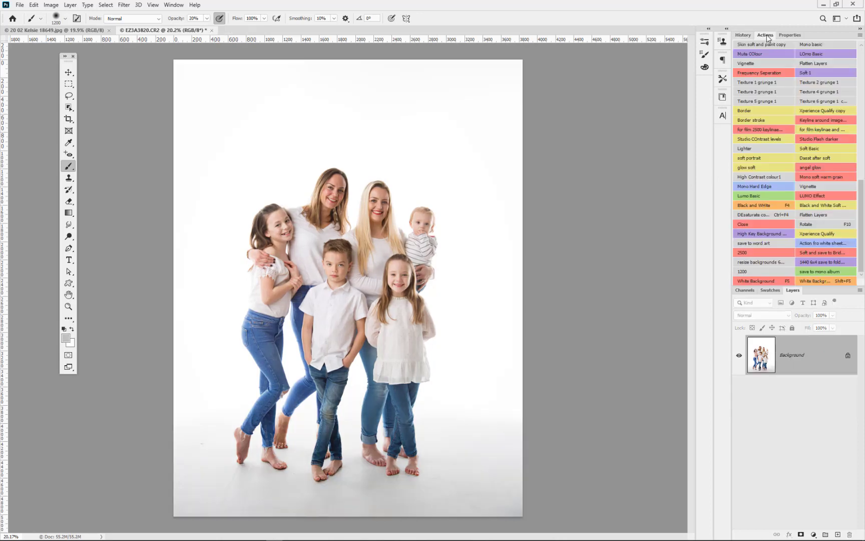
click(753, 282)
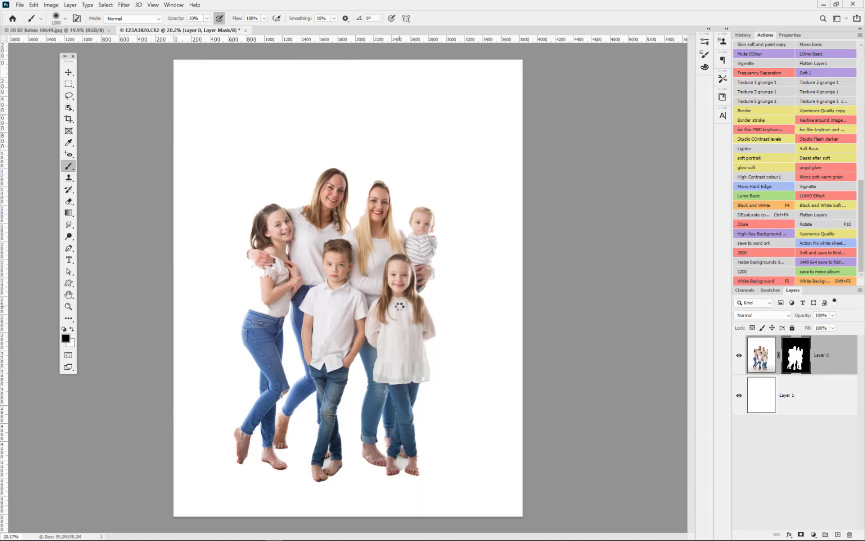
Set the brush to 100% opacity and paint white on Layer 0's mask over and around the family to restore their cut-out edges
key(0)
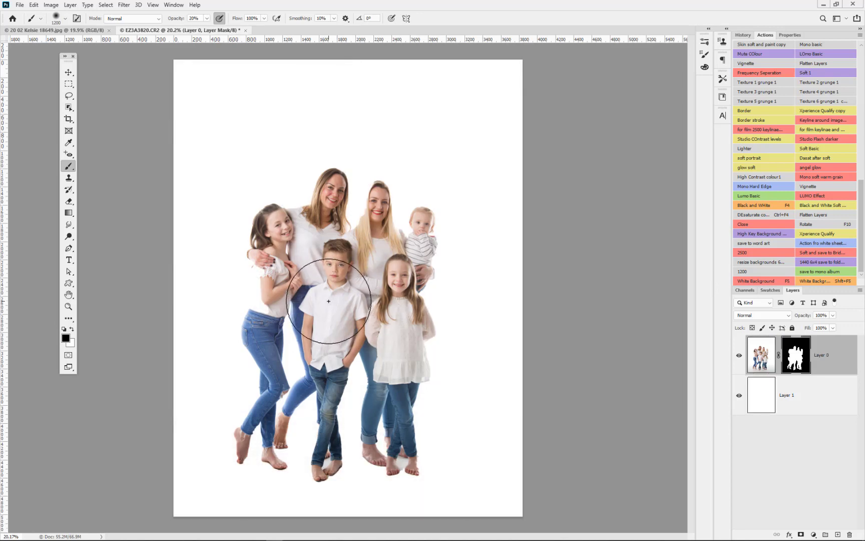
drag(326, 251, 361, 187)
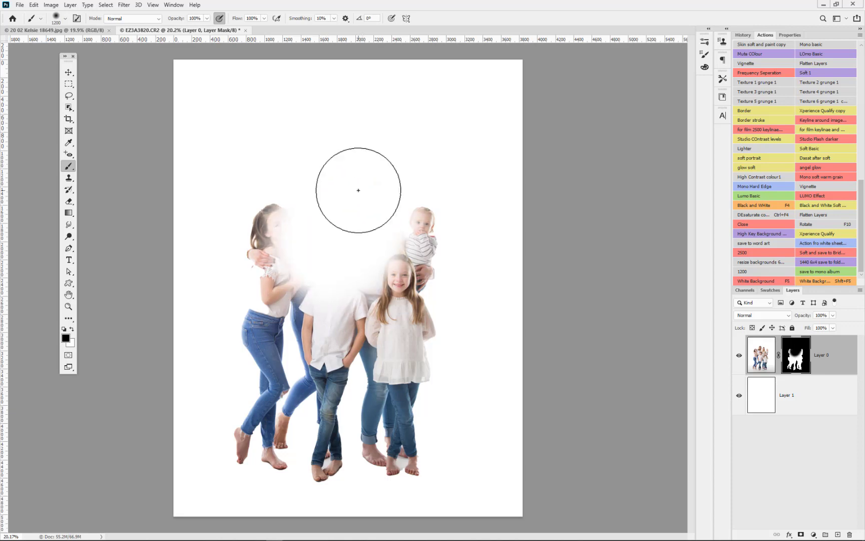
key(ctrl+z)
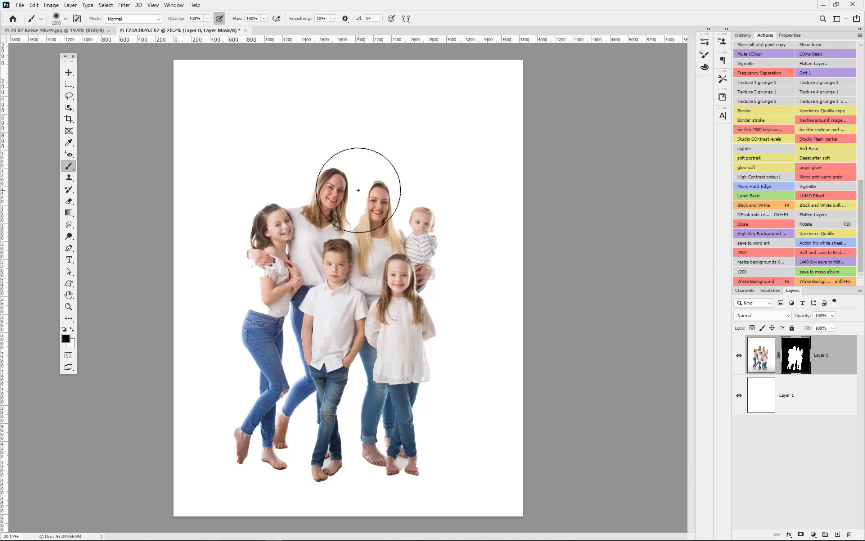
key(x)
mouse_move(295, 241)
mouse_down()
mouse_move(268, 295)
mouse_move(361, 272)
mouse_move(379, 343)
mouse_move(423, 253)
mouse_move(423, 221)
mouse_move(375, 277)
mouse_move(296, 312)
mouse_move(291, 340)
mouse_move(358, 366)
mouse_move(390, 366)
mouse_up()
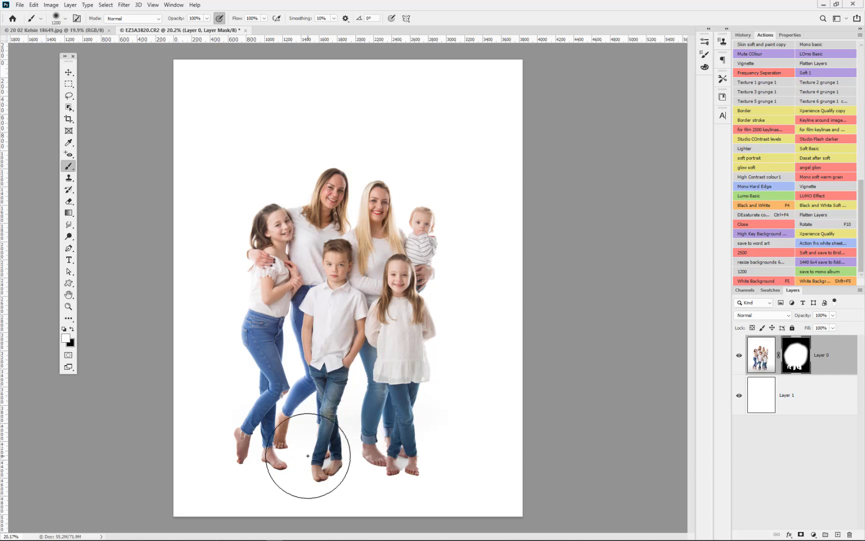
Reduce the brush opacity to 20% and paint white on Layer 0's mask over the floor around the family's feet
key(3)
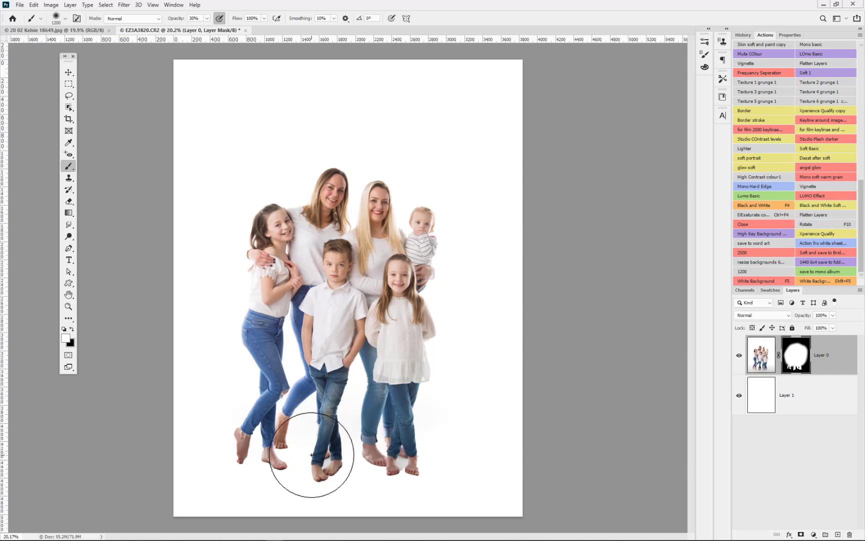
key(2)
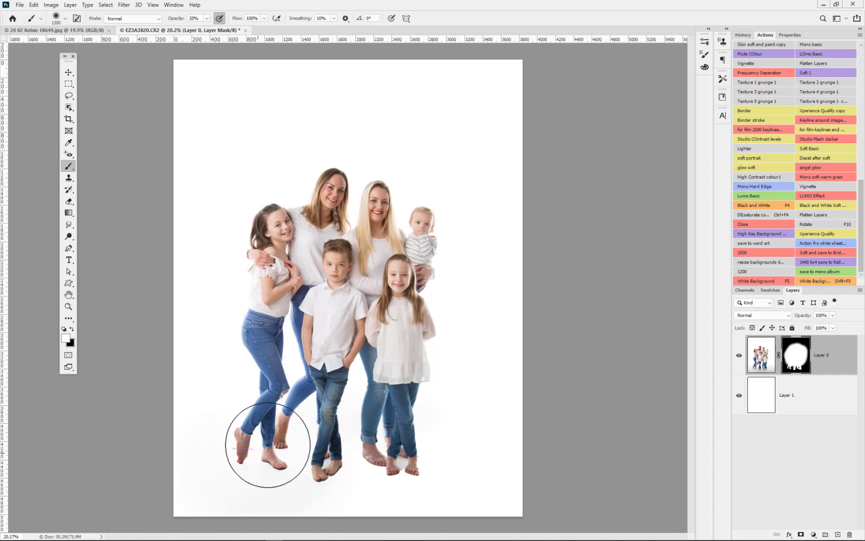
mouse_move(267, 449)
mouse_down()
mouse_move(443, 440)
mouse_move(370, 445)
mouse_move(445, 451)
mouse_move(418, 453)
mouse_up()
scroll(412, 464, up, 5)
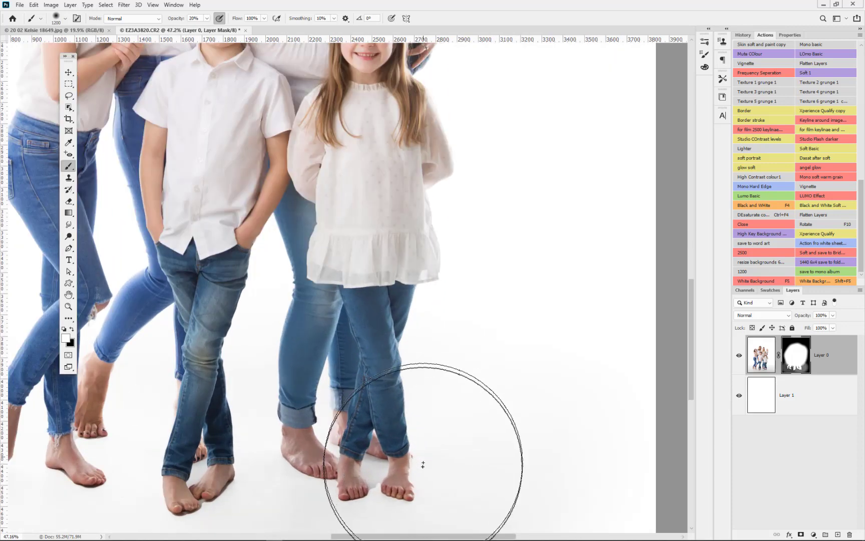
scroll(261, 377, down, 3)
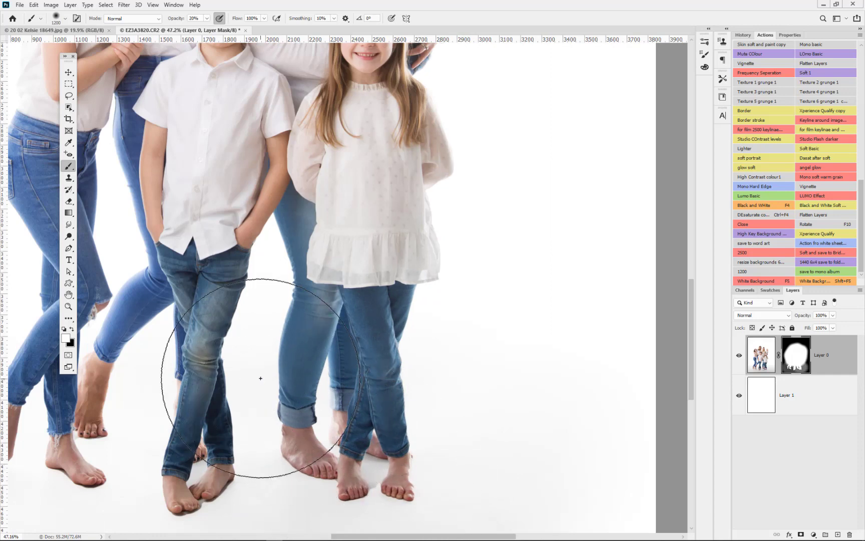
scroll(346, 376, down, 2)
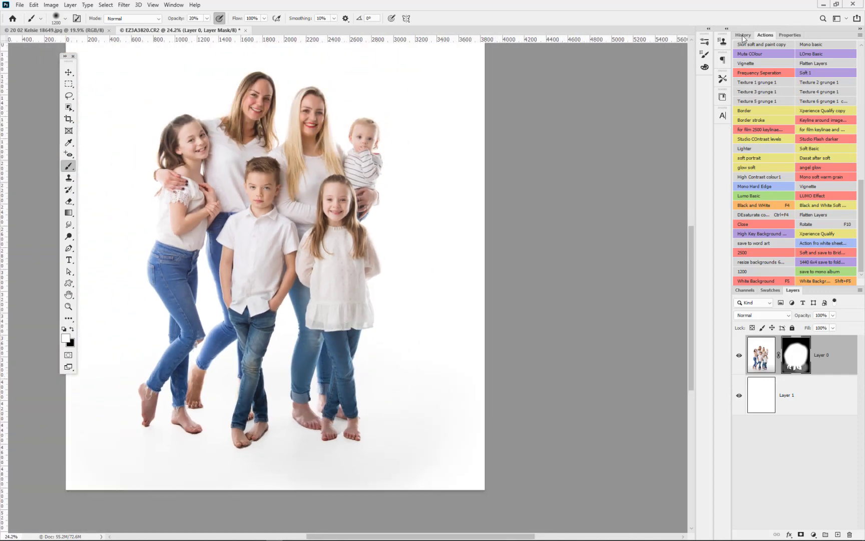
Revert the family photo to its Open history state and bring back the list of actions
click(742, 36)
click(774, 64)
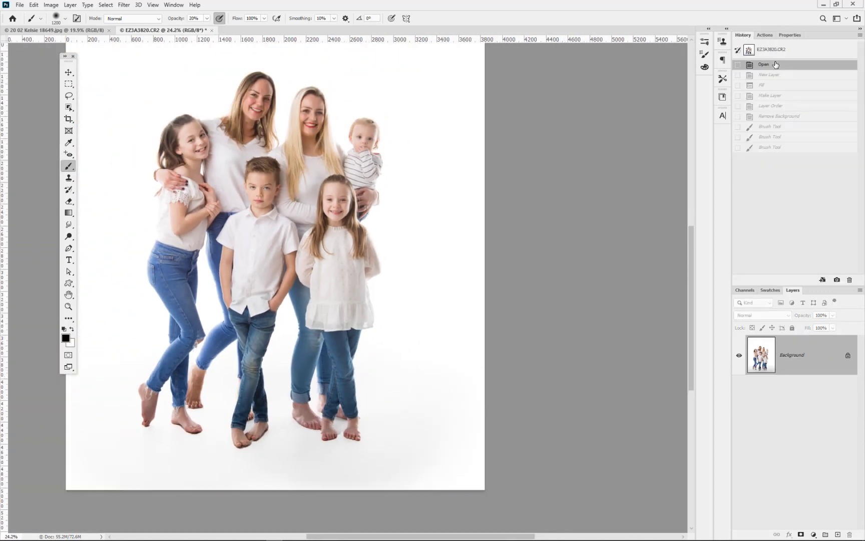
click(766, 35)
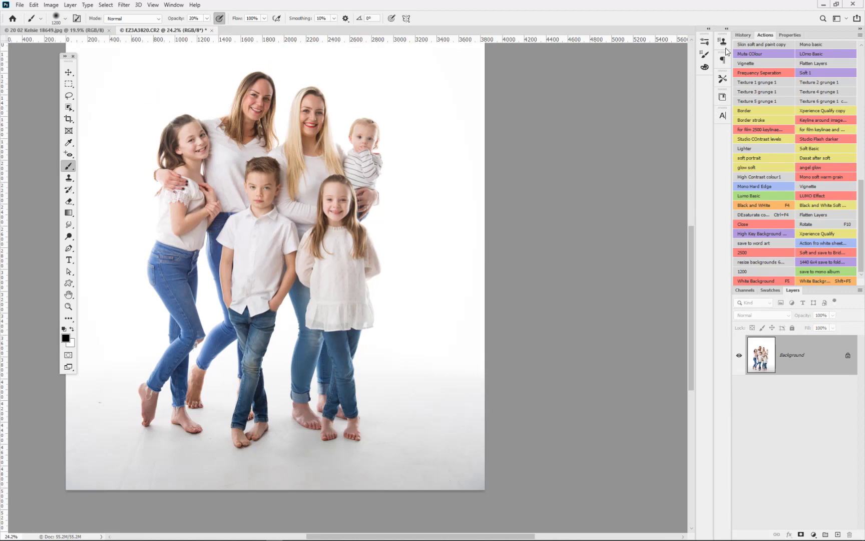
scroll(401, 200, down, 2)
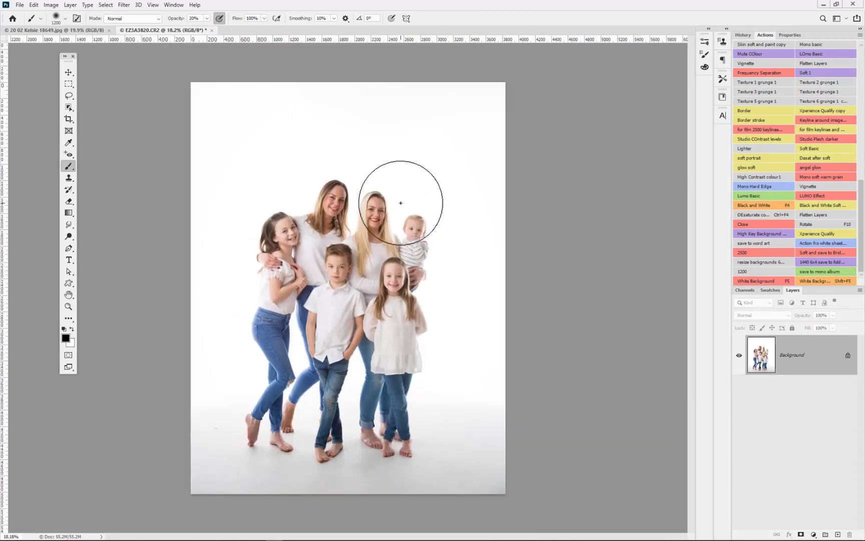
Run the orange White Background action on the photo and apply its Levels adjustment with the black input at 17
click(816, 281)
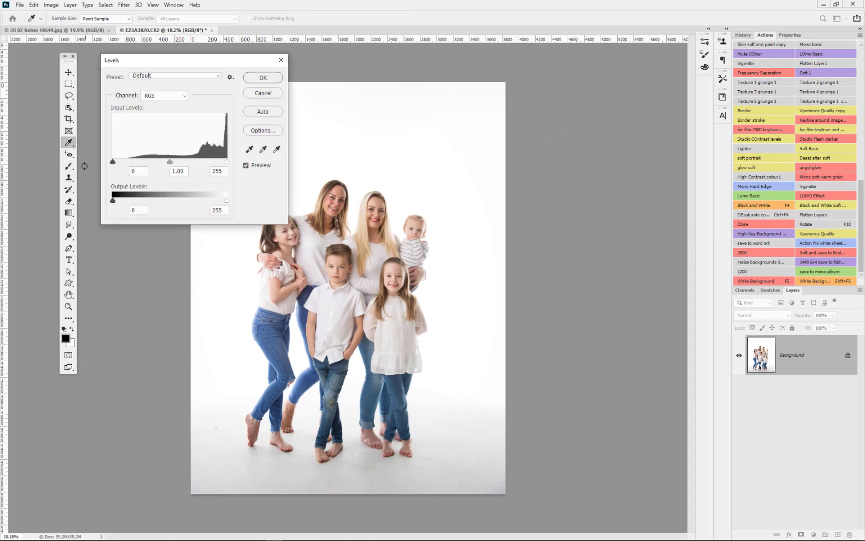
drag(112, 161, 121, 161)
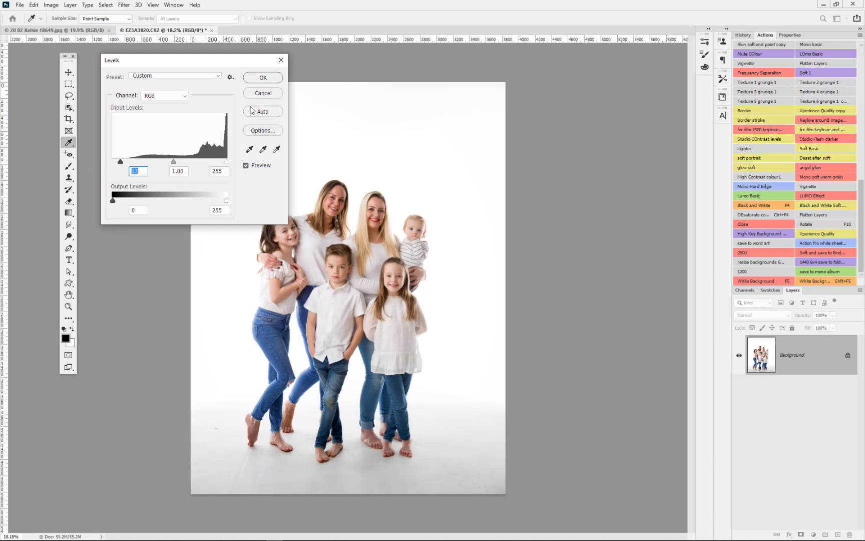
click(264, 79)
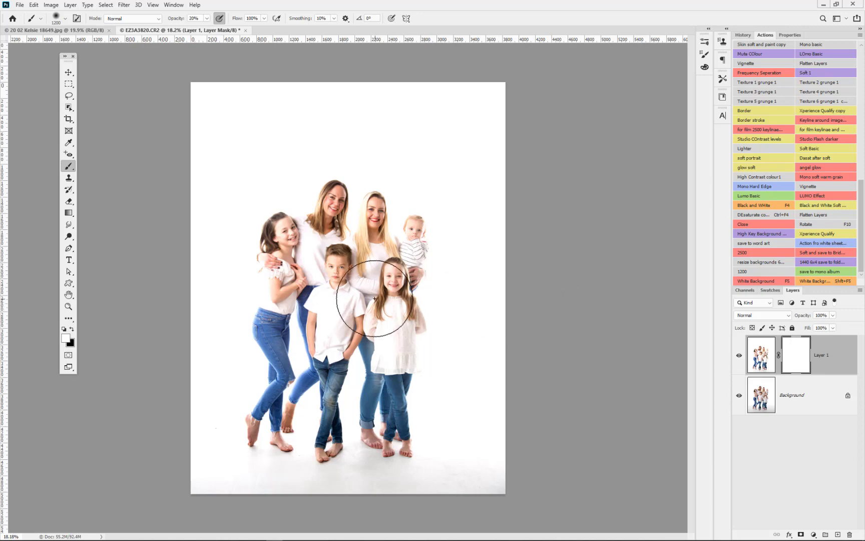
Paint black at 100% opacity on Layer 1's mask over the family's heads and bodies
key(x)
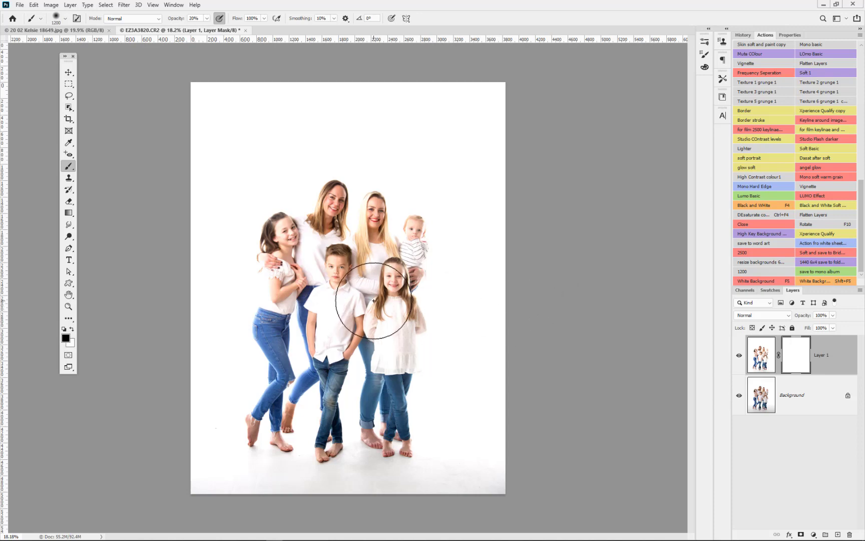
mouse_move(374, 301)
mouse_down()
mouse_move(332, 328)
mouse_move(272, 319)
mouse_move(286, 303)
mouse_move(300, 194)
mouse_move(396, 309)
mouse_move(319, 214)
mouse_move(360, 353)
mouse_move(343, 325)
mouse_move(329, 329)
mouse_move(332, 385)
mouse_move(320, 441)
mouse_move(336, 458)
mouse_move(321, 419)
mouse_up()
key(0)
Reduce the brush to 300 px and paint black on Layer 1's mask over the family's legs and feet
key(bracketleft)
key(bracketleft)
key(bracketleft)
key(ctrl+z)
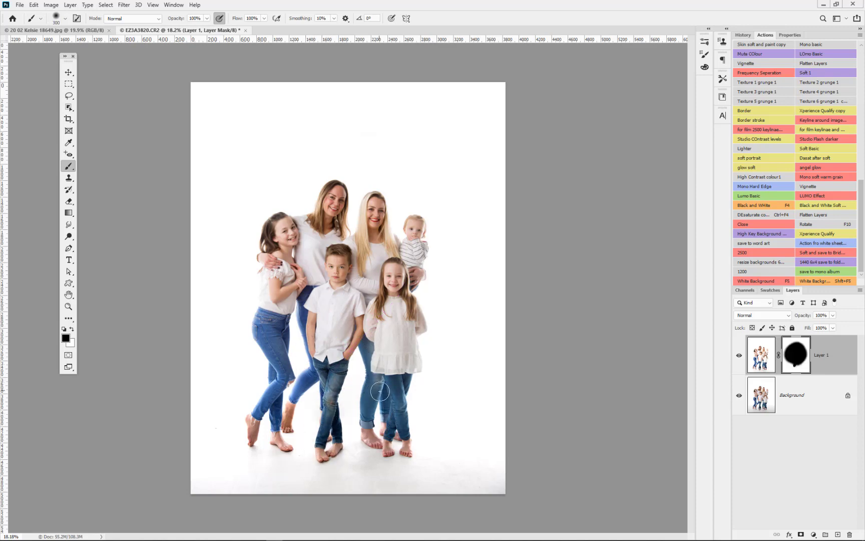
drag(403, 429, 372, 412)
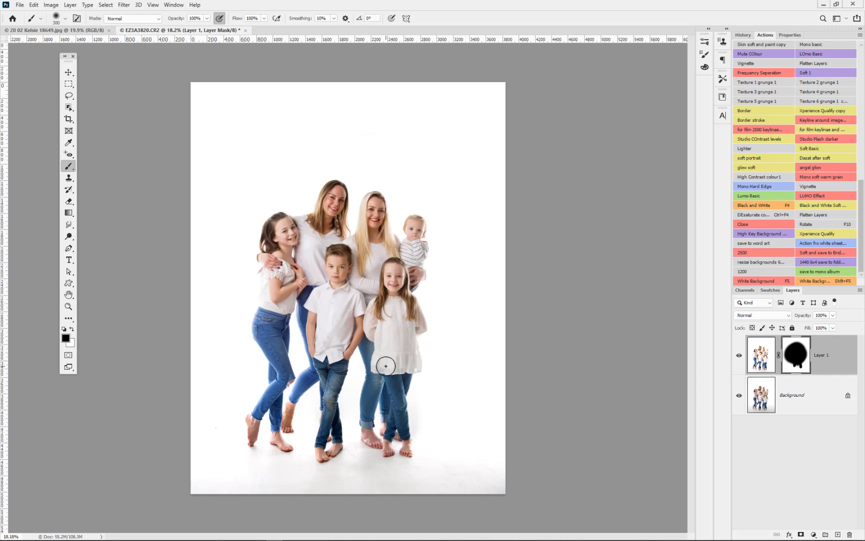
key(3)
key(3)
drag(333, 338, 333, 337)
Switch to Bridge, open EZ3A3820.CR2 in Camera Raw and set its exposure to -0.65
key(alt+Tab)
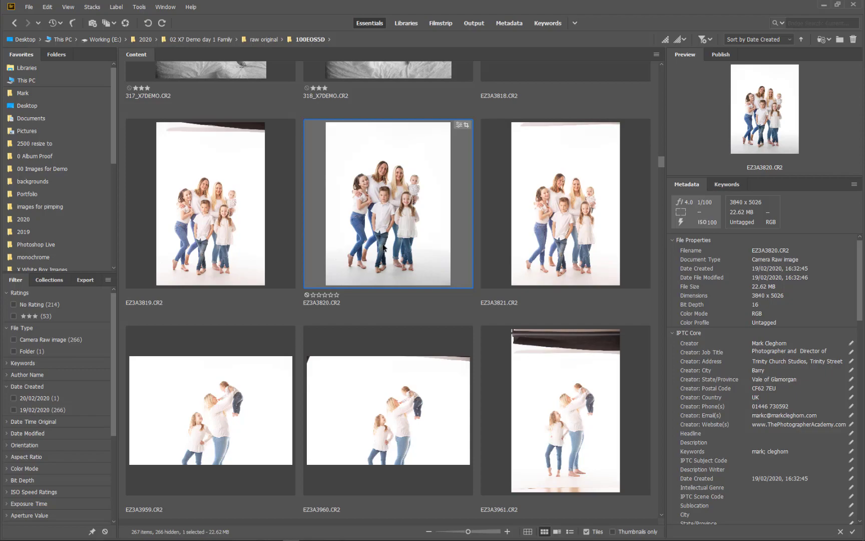
key(ctrl+r)
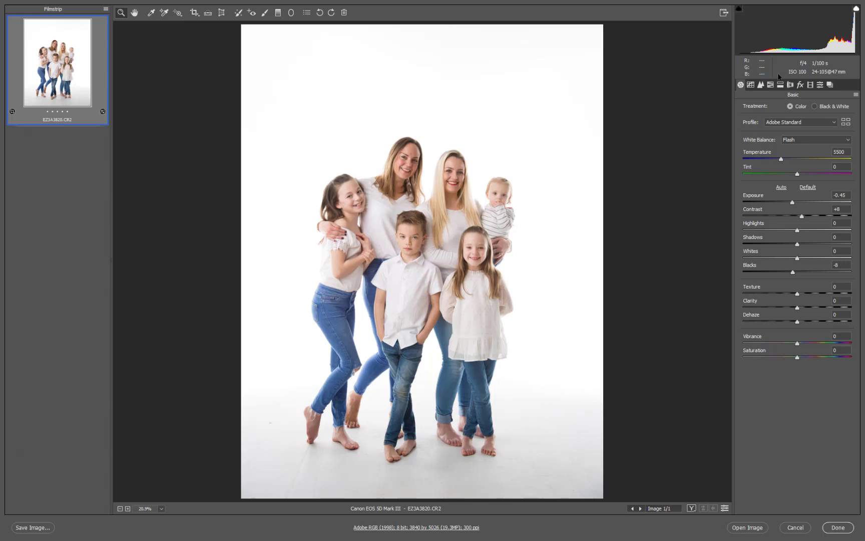
drag(792, 203, 790, 204)
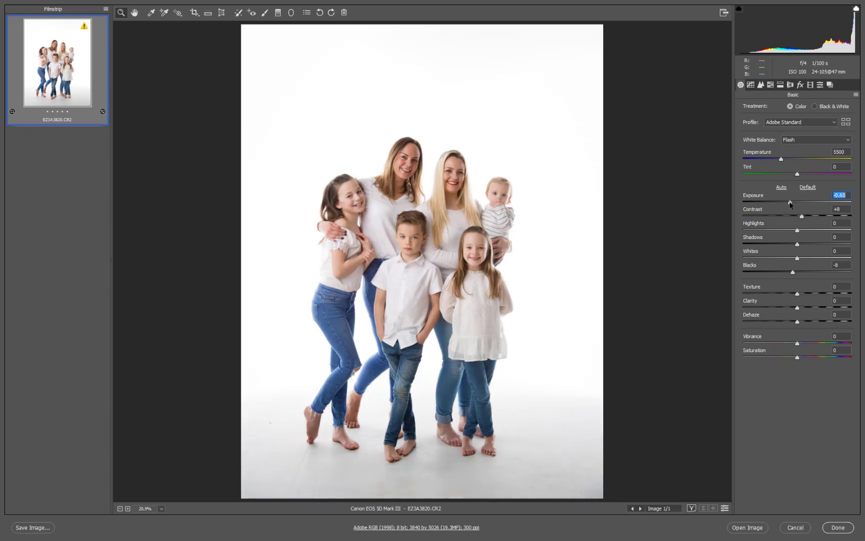
Paint the Adjustment Brush's highlights, shadows and whites boost over the grey floor around the family's feet
click(262, 15)
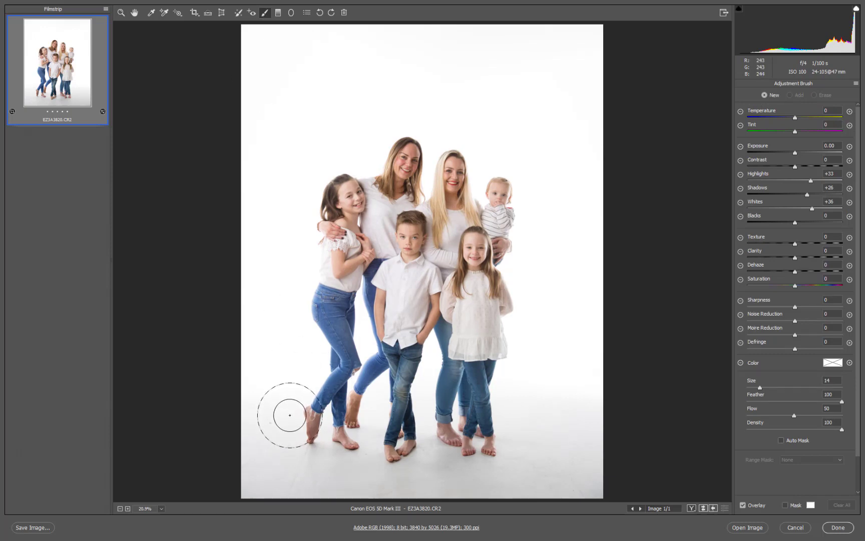
mouse_move(127, 449)
mouse_down()
mouse_move(232, 463)
mouse_move(643, 402)
mouse_move(477, 487)
mouse_move(375, 483)
mouse_up()
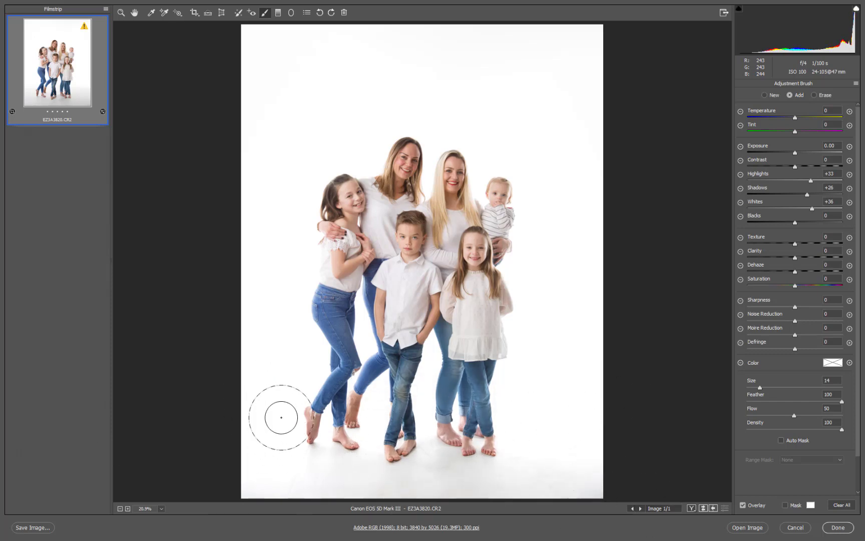